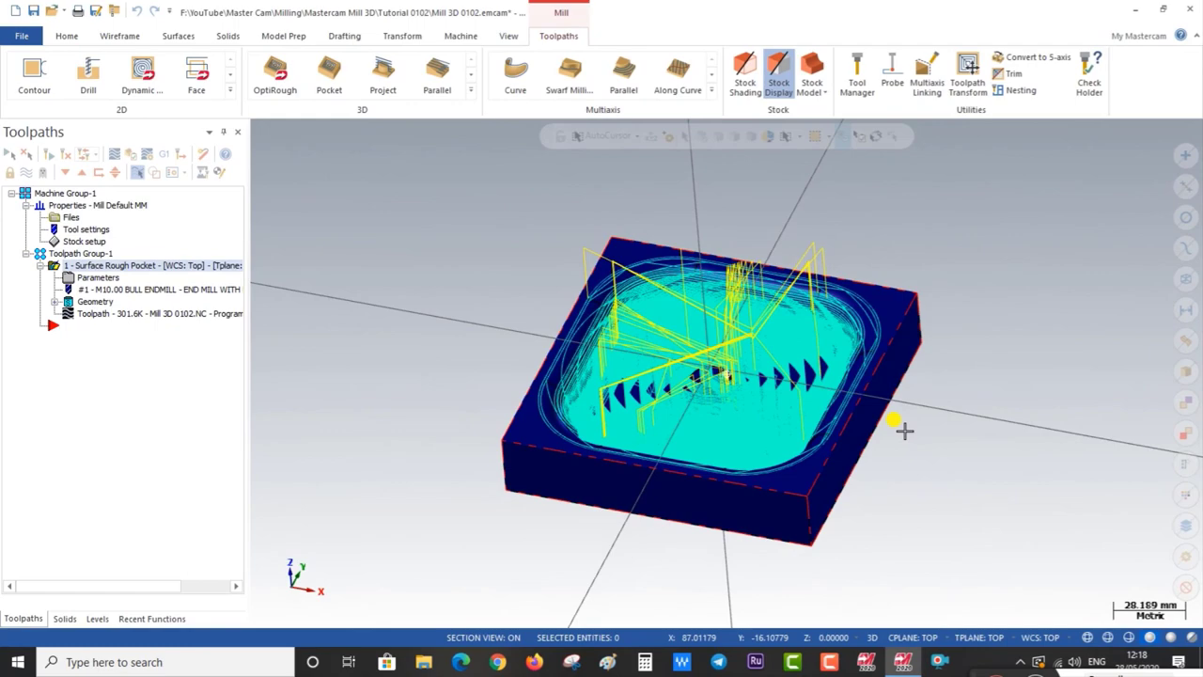
Replay the existing pocket toolpath in Backplot, then delete all operations and tools
{"action": "middle_click_drag", "start_coordinate": [904, 431], "coordinate": [897, 444]}
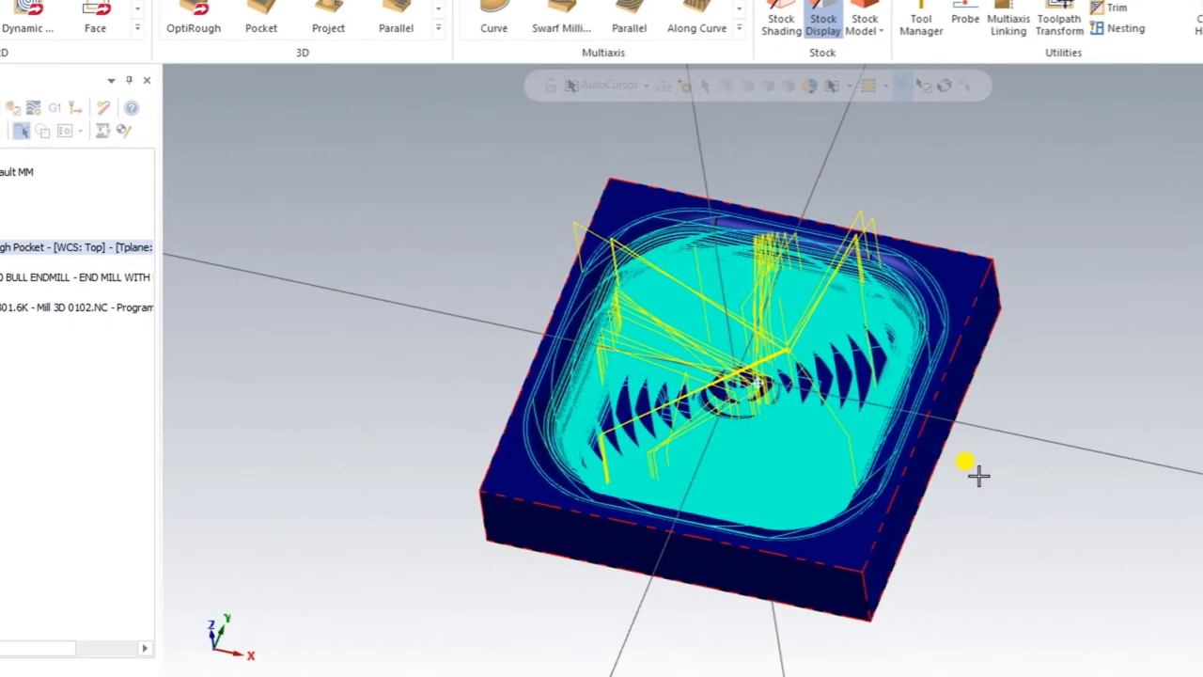
{"action": "mouse_move", "coordinate": [979, 475]}
{"action": "middle_mouse_down"}
{"action": "mouse_move", "coordinate": [947, 483]}
{"action": "mouse_move", "coordinate": [964, 488]}
{"action": "mouse_move", "coordinate": [1011, 458]}
{"action": "mouse_move", "coordinate": [969, 479]}
{"action": "mouse_move", "coordinate": [1008, 459]}
{"action": "mouse_move", "coordinate": [981, 462]}
{"action": "mouse_move", "coordinate": [972, 478]}
{"action": "mouse_move", "coordinate": [969, 457]}
{"action": "mouse_move", "coordinate": [943, 475]}
{"action": "mouse_move", "coordinate": [1023, 460]}
{"action": "mouse_move", "coordinate": [991, 468]}
{"action": "middle_mouse_up"}
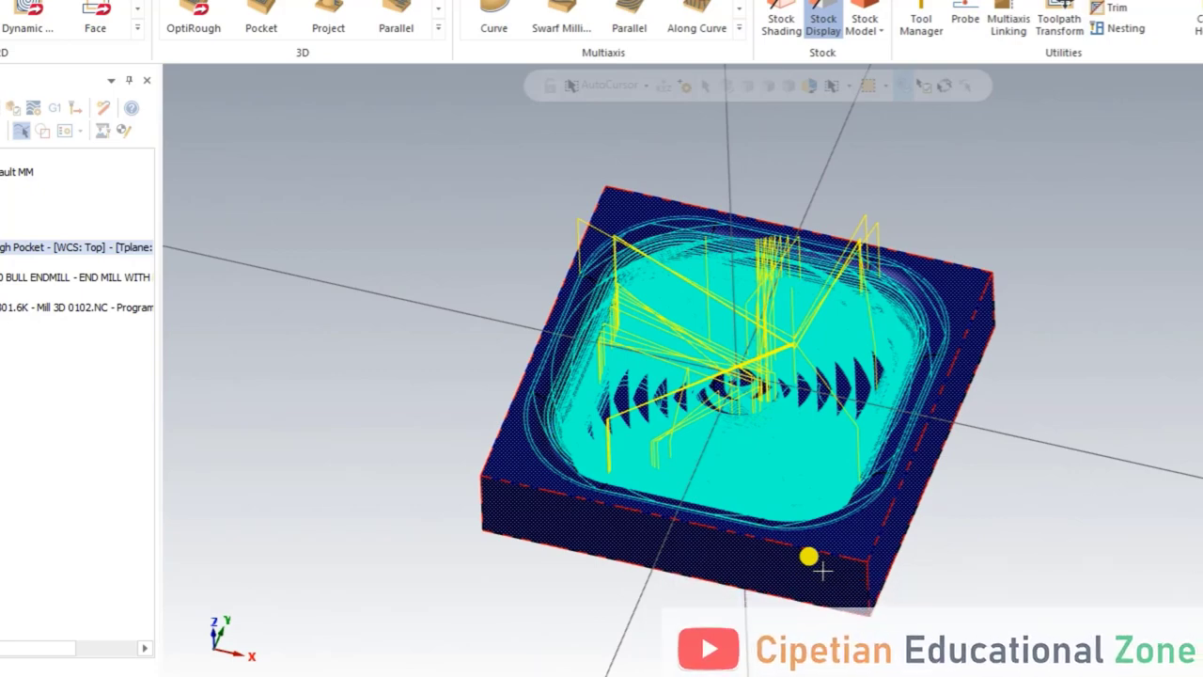
{"action": "mouse_move", "coordinate": [973, 411]}
{"action": "middle_mouse_down"}
{"action": "mouse_move", "coordinate": [1050, 399]}
{"action": "mouse_move", "coordinate": [1017, 389]}
{"action": "mouse_move", "coordinate": [950, 412]}
{"action": "mouse_move", "coordinate": [959, 441]}
{"action": "mouse_move", "coordinate": [1021, 427]}
{"action": "mouse_move", "coordinate": [1007, 464]}
{"action": "mouse_move", "coordinate": [996, 428]}
{"action": "mouse_move", "coordinate": [1025, 443]}
{"action": "mouse_move", "coordinate": [1004, 381]}
{"action": "mouse_move", "coordinate": [989, 376]}
{"action": "mouse_move", "coordinate": [978, 403]}
{"action": "middle_mouse_up"}
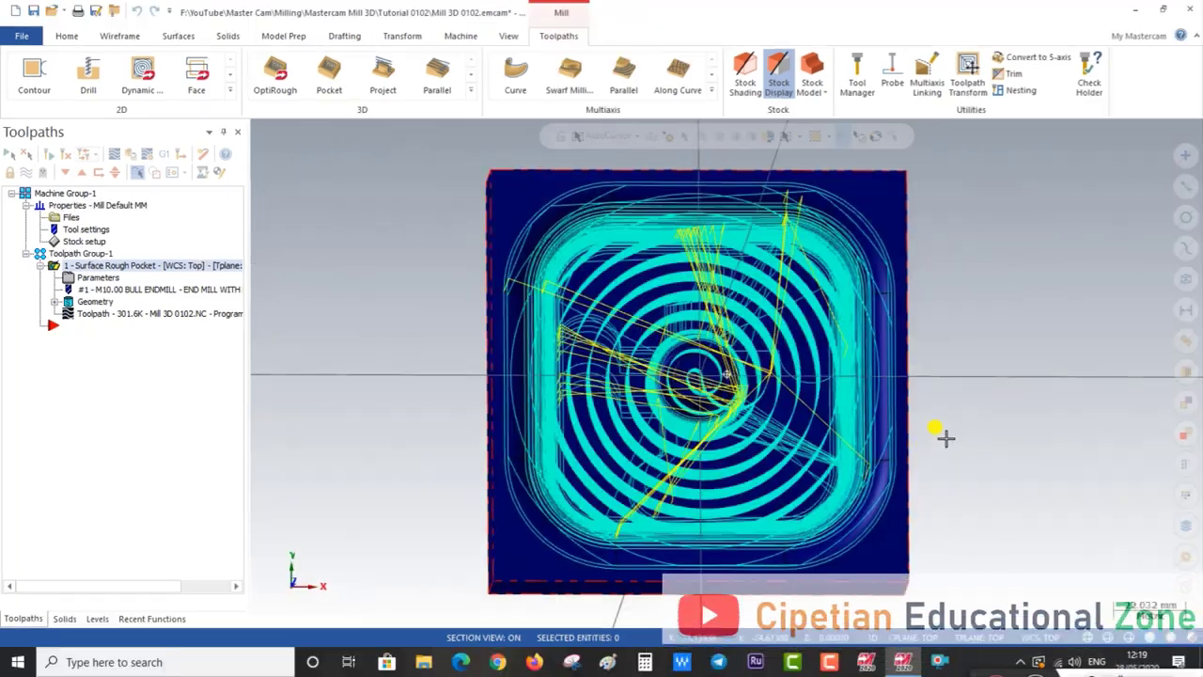
{"action": "mouse_move", "coordinate": [902, 393]}
{"action": "middle_mouse_down"}
{"action": "mouse_move", "coordinate": [918, 376]}
{"action": "mouse_move", "coordinate": [962, 384]}
{"action": "mouse_move", "coordinate": [921, 381]}
{"action": "mouse_move", "coordinate": [912, 418]}
{"action": "mouse_move", "coordinate": [946, 382]}
{"action": "mouse_move", "coordinate": [962, 398]}
{"action": "mouse_move", "coordinate": [930, 402]}
{"action": "mouse_move", "coordinate": [874, 371]}
{"action": "mouse_move", "coordinate": [926, 413]}
{"action": "mouse_move", "coordinate": [913, 397]}
{"action": "middle_mouse_up"}
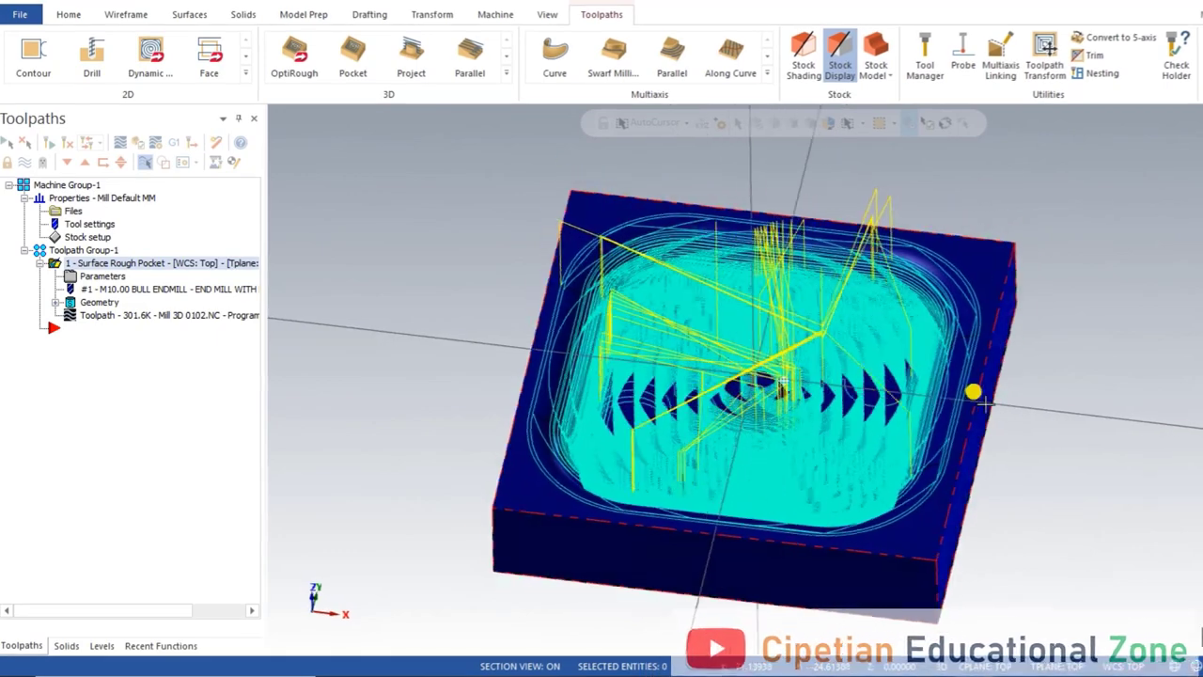
{"action": "middle_click_drag", "start_coordinate": [984, 404], "coordinate": [780, 378]}
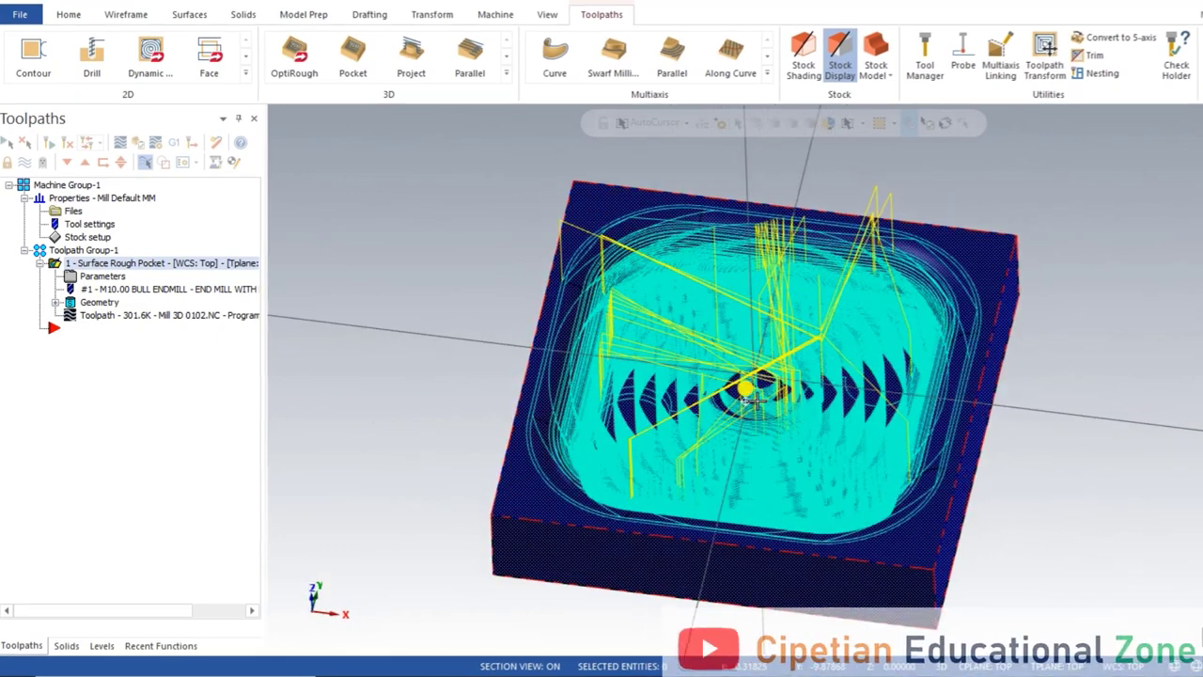
{"action": "left_click", "coordinate": [120, 145]}
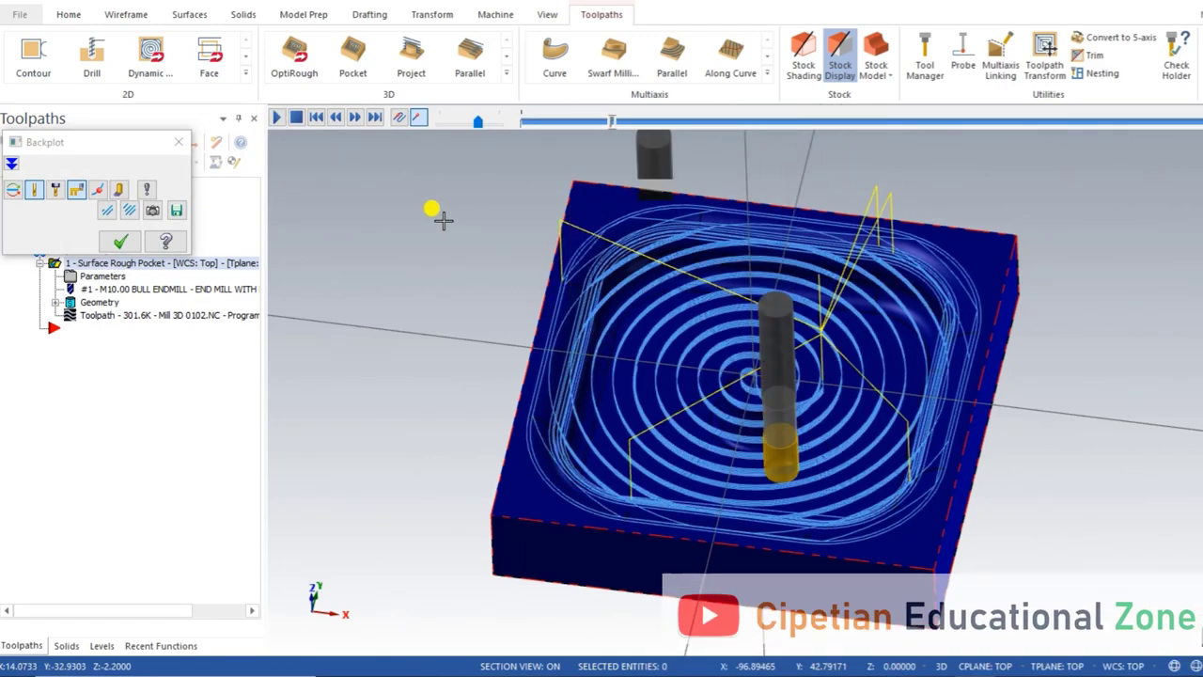
{"action": "left_click", "coordinate": [120, 241]}
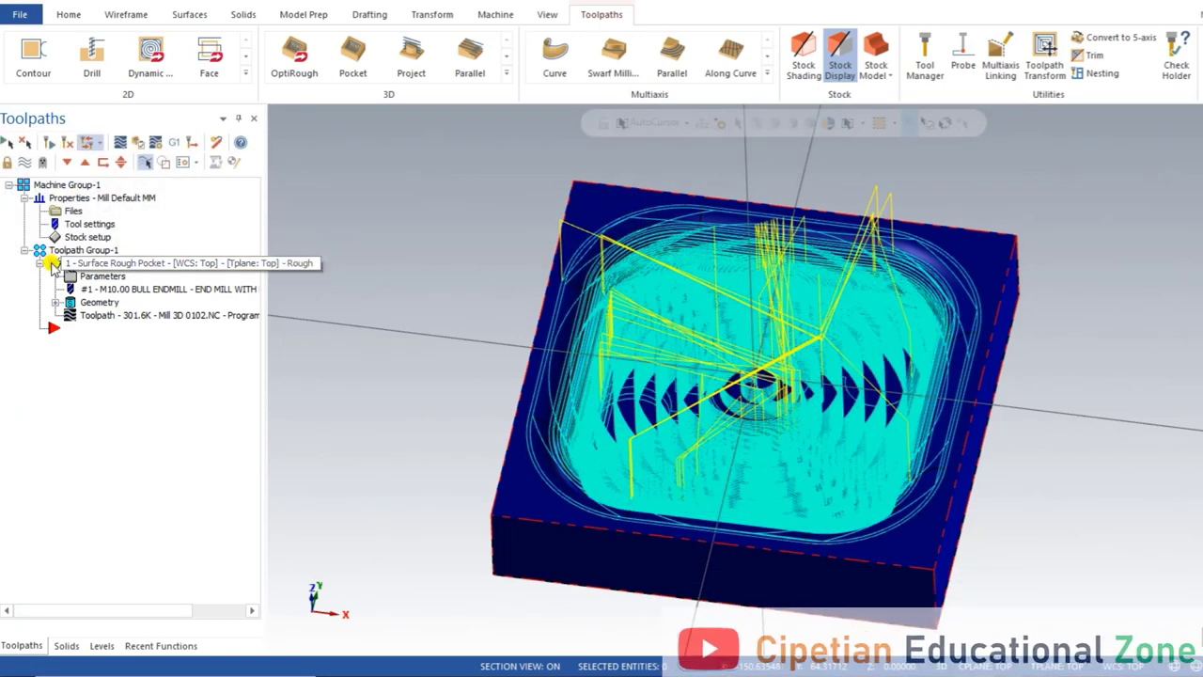
{"action": "left_click", "coordinate": [217, 142]}
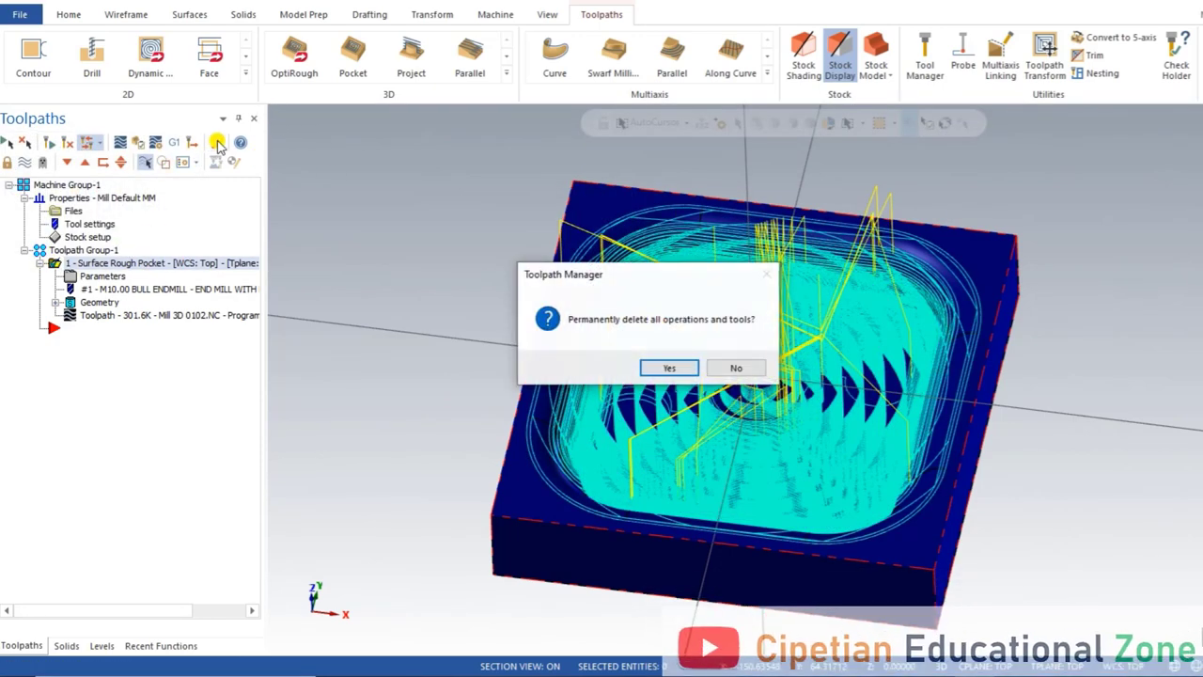
{"action": "left_click", "coordinate": [666, 367]}
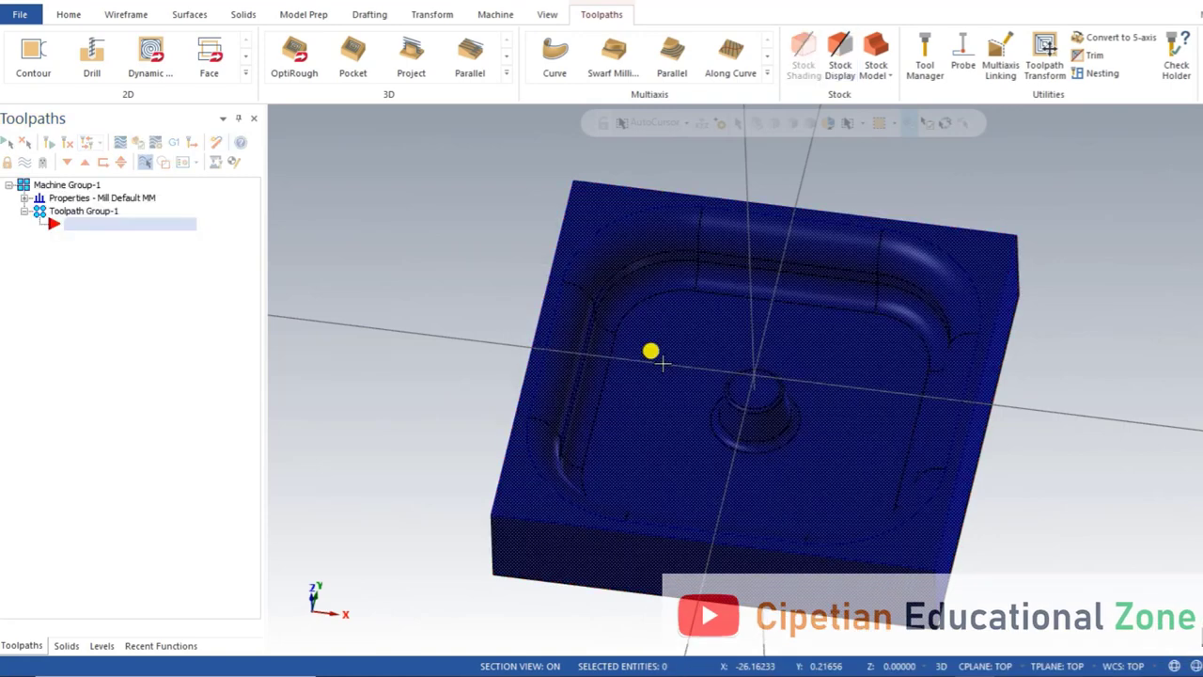
In the machine group's tool settings, enable Override defaults with modal values, including feed plane
{"action": "mouse_move", "coordinate": [1056, 377]}
{"action": "middle_mouse_down"}
{"action": "mouse_move", "coordinate": [1112, 363]}
{"action": "mouse_move", "coordinate": [1093, 341]}
{"action": "mouse_move", "coordinate": [1050, 397]}
{"action": "mouse_move", "coordinate": [1109, 360]}
{"action": "mouse_move", "coordinate": [1096, 370]}
{"action": "middle_mouse_up"}
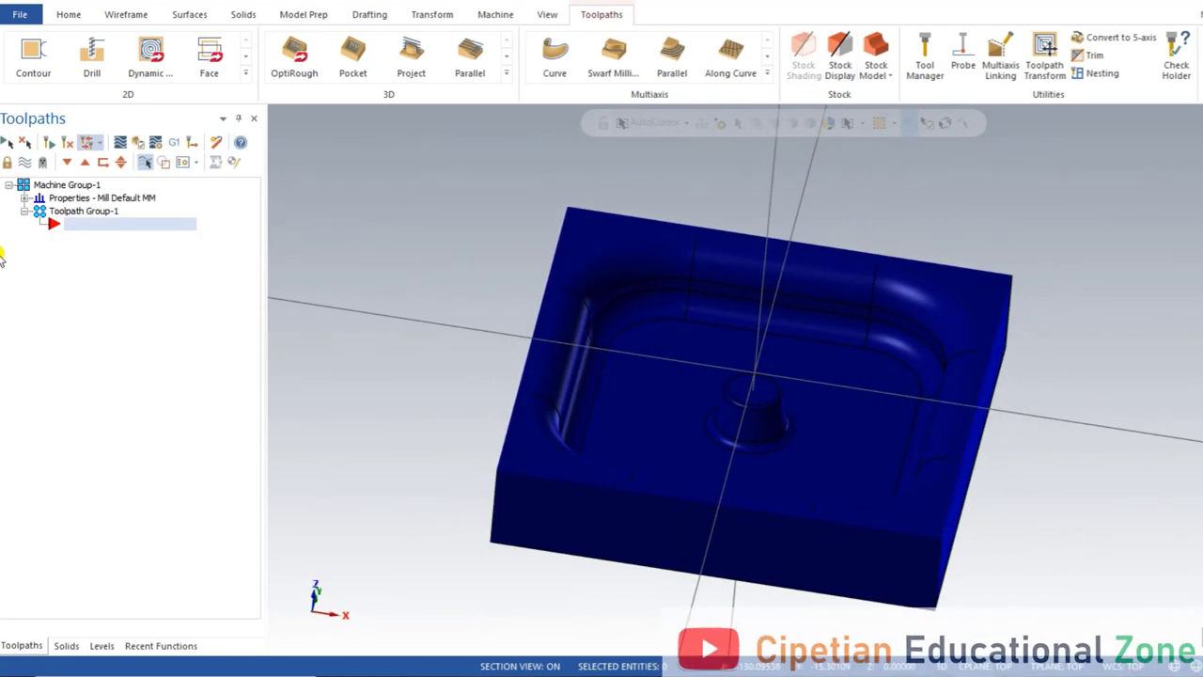
{"action": "left_click", "coordinate": [24, 197]}
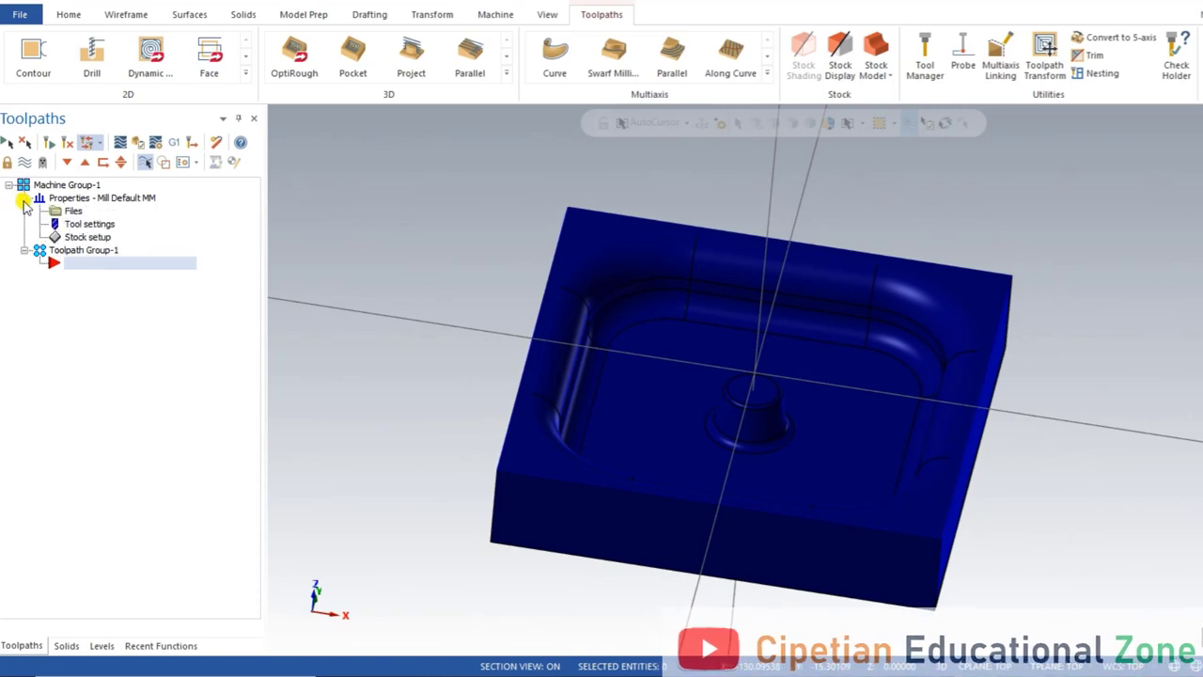
{"action": "left_click", "coordinate": [75, 224]}
{"action": "type", "text": "11"}
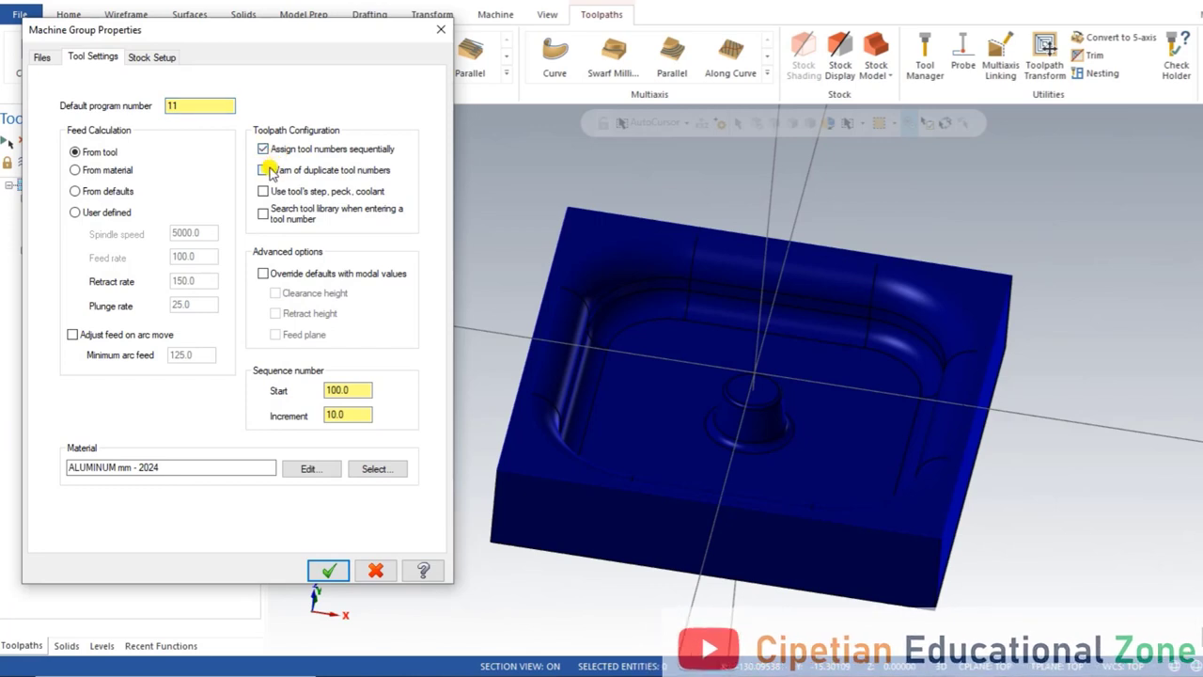
{"action": "left_click", "coordinate": [263, 273]}
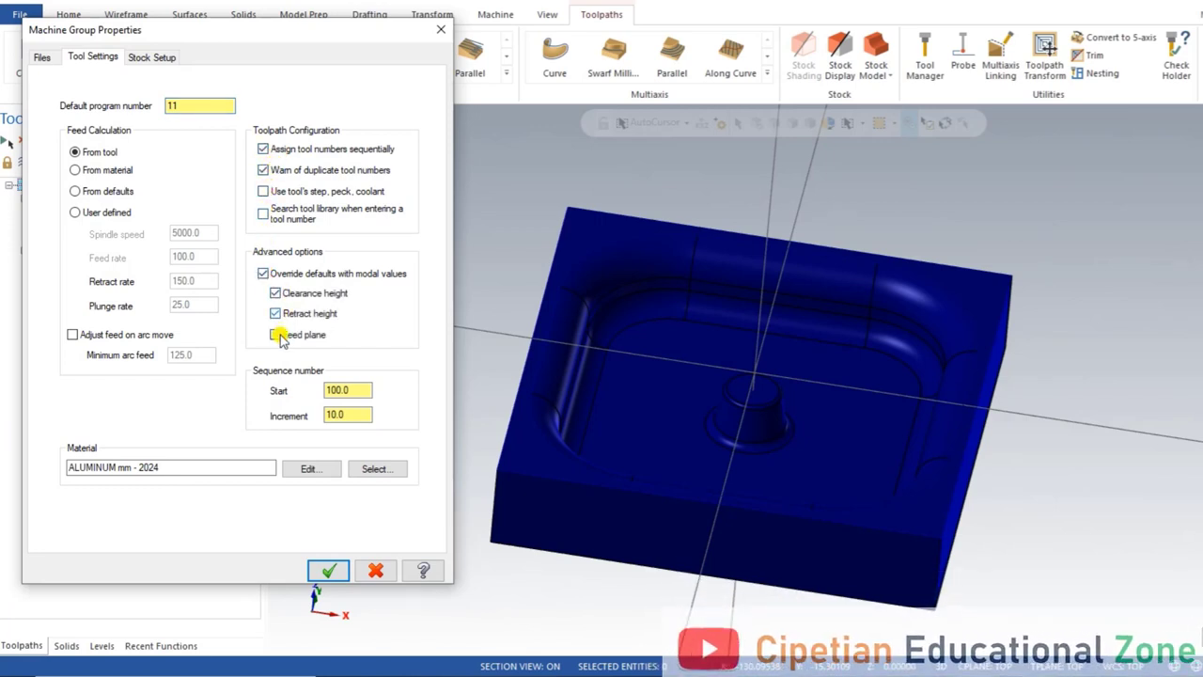
{"action": "left_click", "coordinate": [275, 335]}
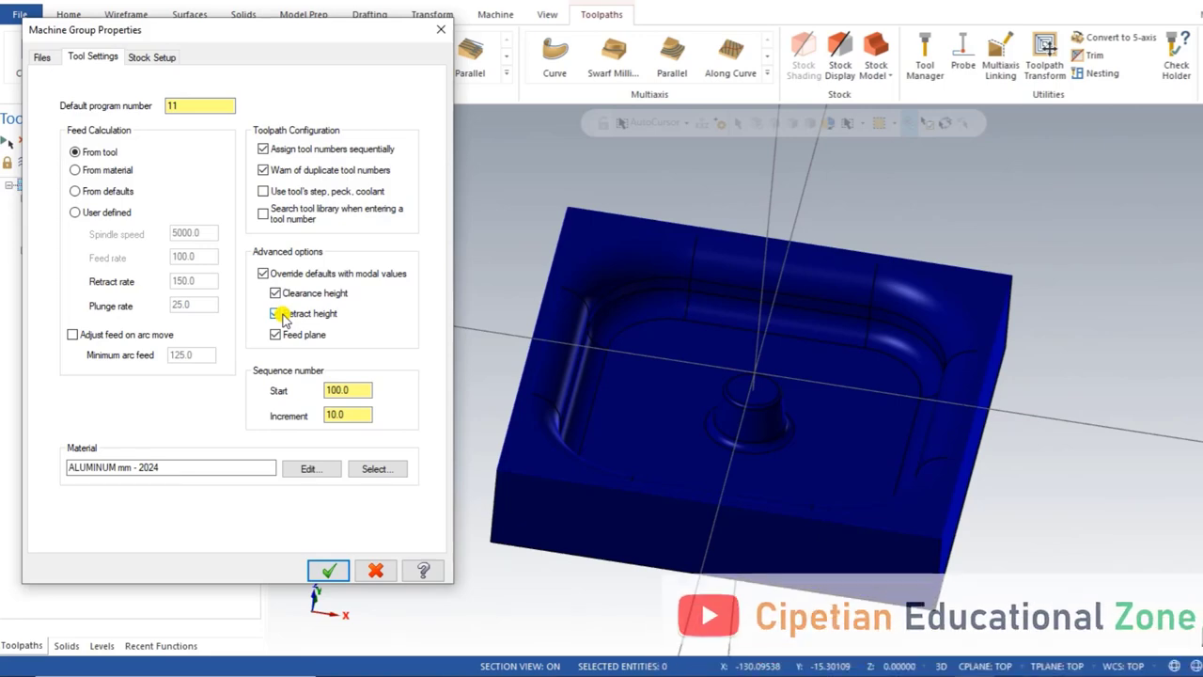
Fit the stock to all solids at 127 × 127 × 25.5, shown as an outline
{"action": "left_click", "coordinate": [154, 57]}
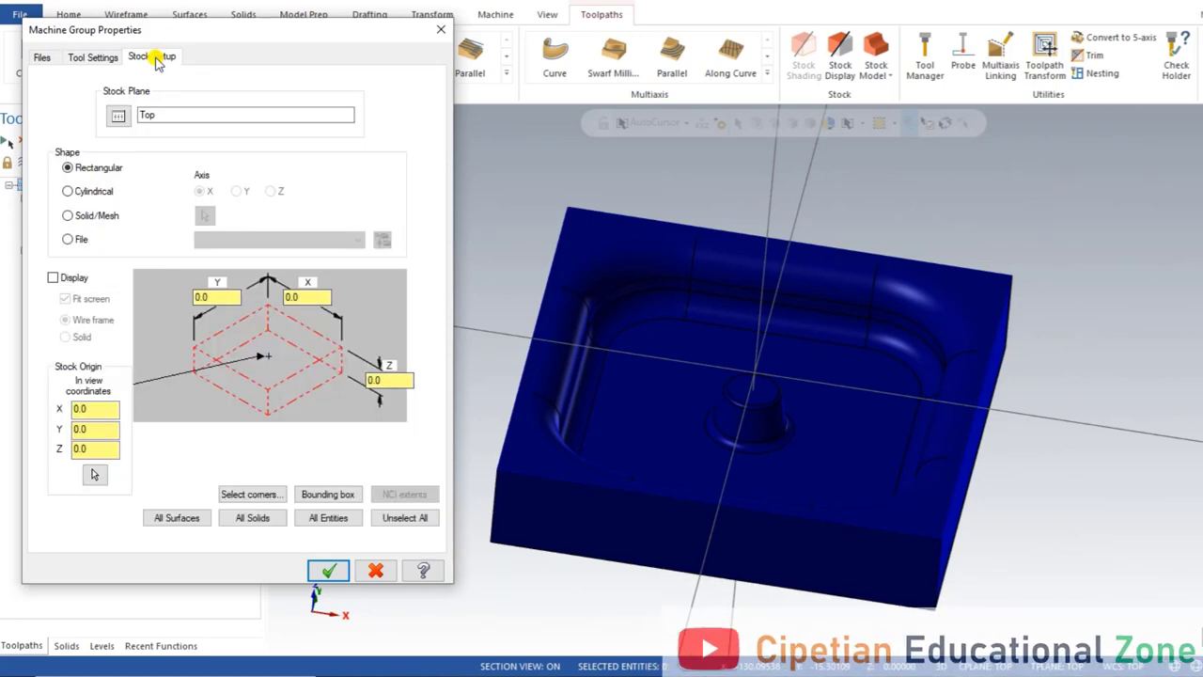
{"action": "left_click", "coordinate": [247, 517]}
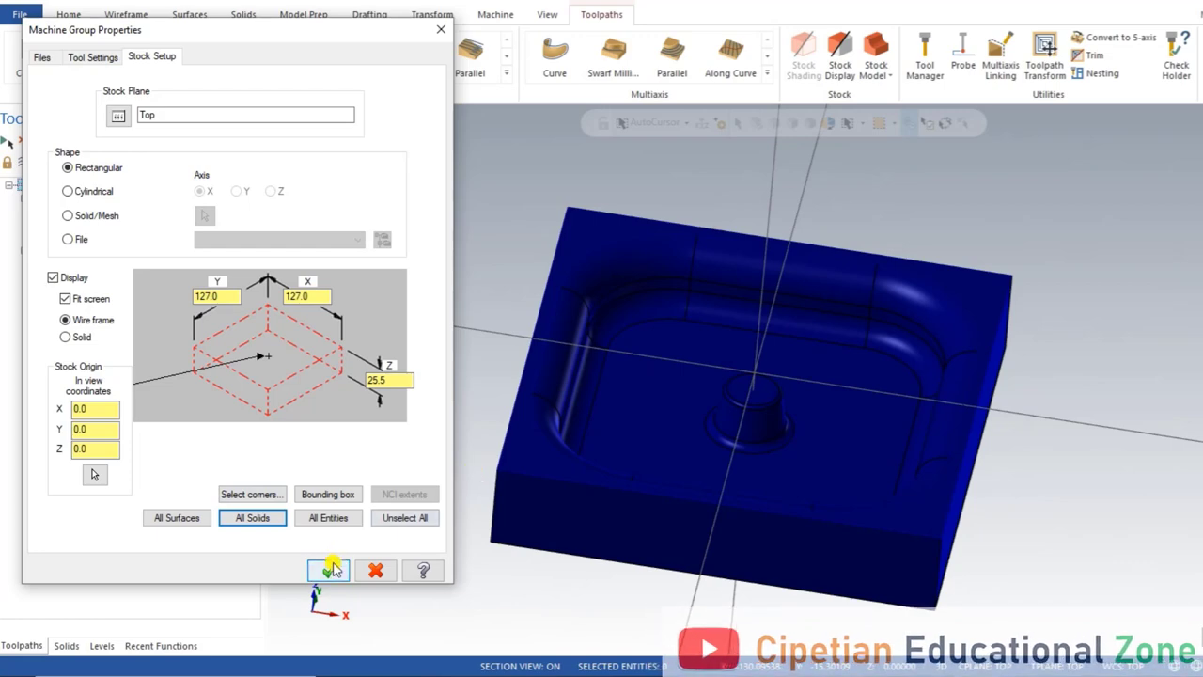
{"action": "left_click", "coordinate": [324, 570]}
{"action": "mouse_move", "coordinate": [414, 378]}
{"action": "middle_mouse_down"}
{"action": "mouse_move", "coordinate": [562, 319]}
{"action": "mouse_move", "coordinate": [451, 330]}
{"action": "mouse_move", "coordinate": [376, 370]}
{"action": "mouse_move", "coordinate": [365, 318]}
{"action": "mouse_move", "coordinate": [348, 342]}
{"action": "mouse_move", "coordinate": [363, 347]}
{"action": "mouse_move", "coordinate": [381, 314]}
{"action": "mouse_move", "coordinate": [439, 310]}
{"action": "mouse_move", "coordinate": [403, 348]}
{"action": "mouse_move", "coordinate": [432, 357]}
{"action": "mouse_move", "coordinate": [386, 318]}
{"action": "mouse_move", "coordinate": [366, 336]}
{"action": "mouse_move", "coordinate": [408, 355]}
{"action": "middle_mouse_up"}
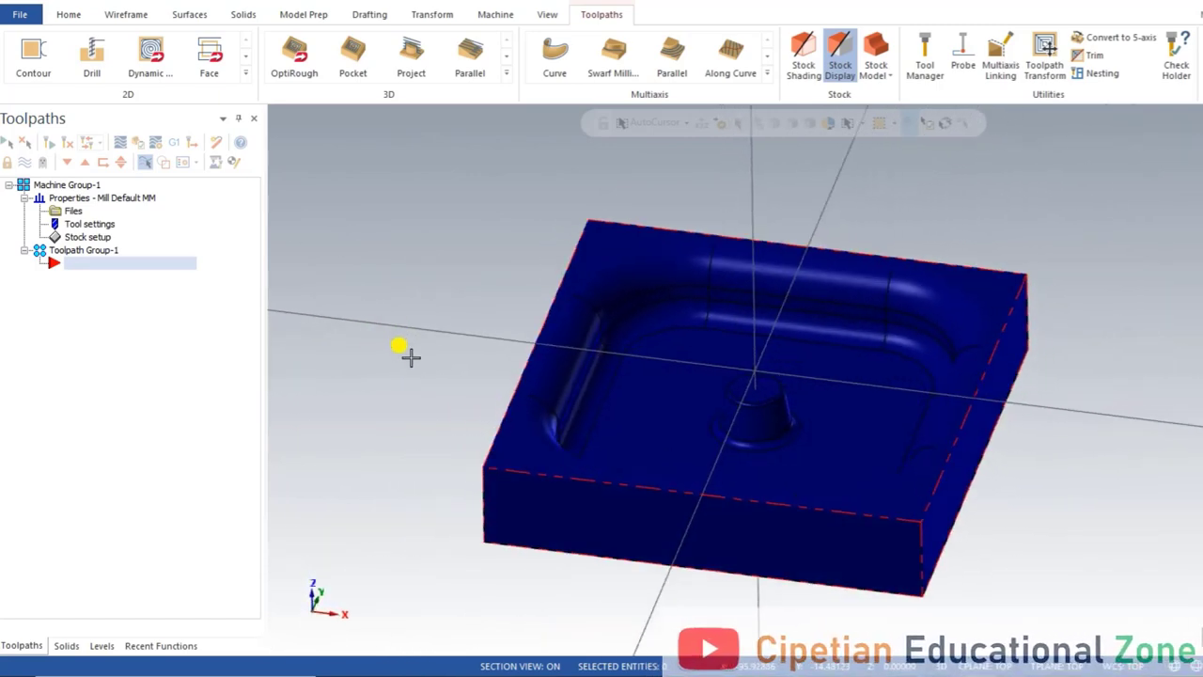
Switch to the Top view and choose Pocket from the 3D roughing toolpath gallery
{"action": "right_click", "coordinate": [376, 188]}
{"action": "left_click", "coordinate": [418, 280]}
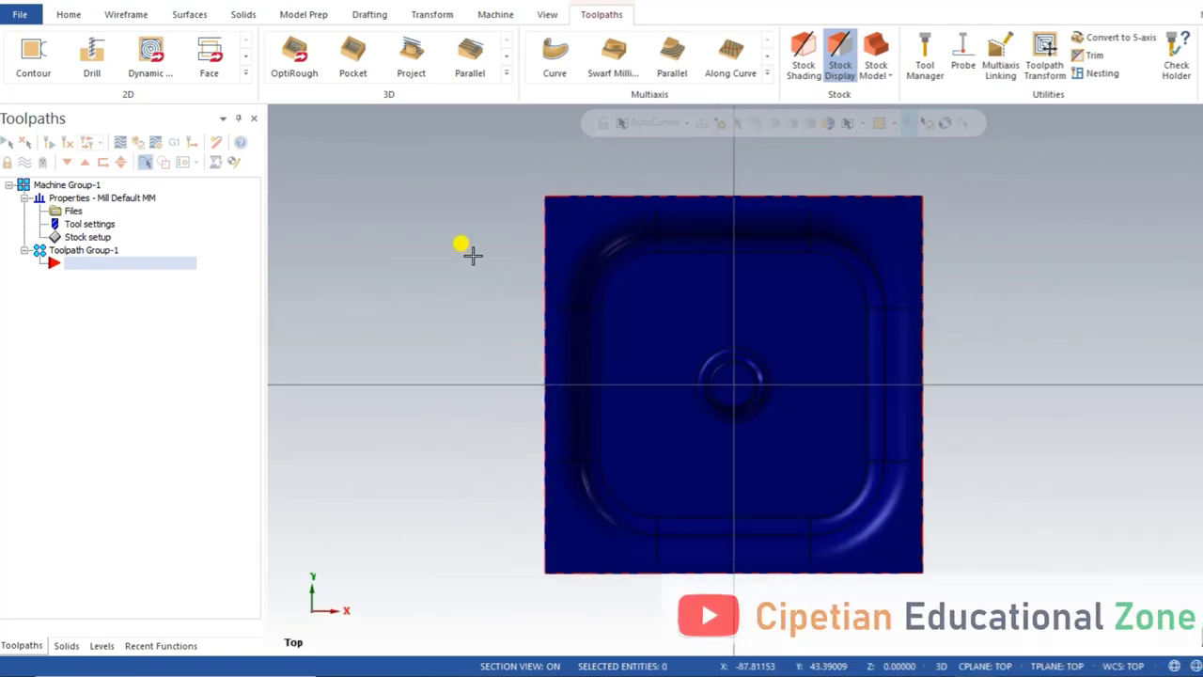
{"action": "left_click", "coordinate": [352, 58]}
{"action": "middle_click_drag", "start_coordinate": [1007, 443], "coordinate": [944, 388]}
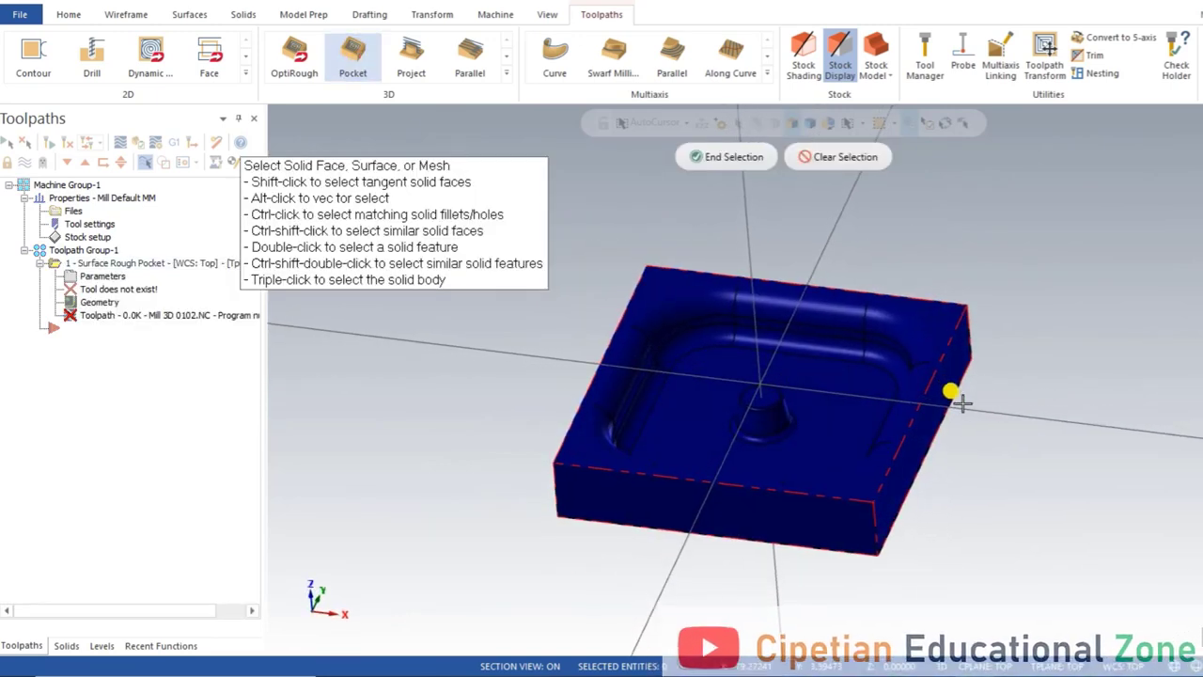
{"action": "left_click", "coordinate": [506, 76]}
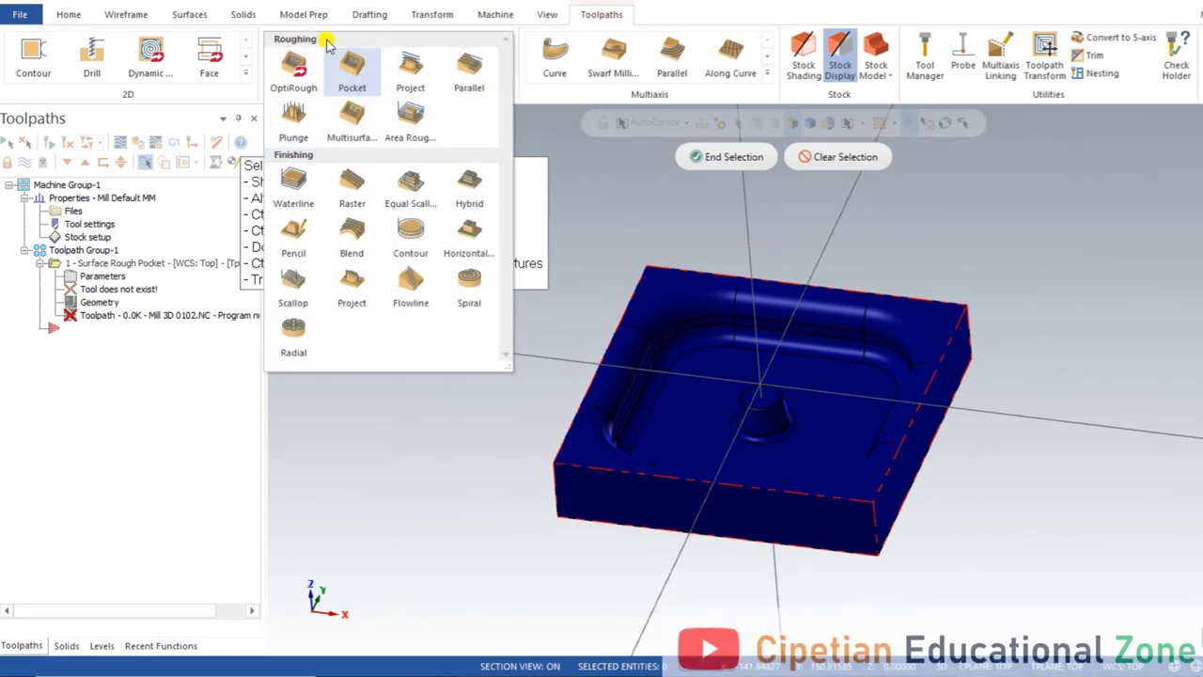
{"action": "left_click", "coordinate": [350, 74]}
Select the whole solid body as the 35 drive surfaces and end the selection
{"action": "scroll", "coordinate": [869, 423], "scroll_direction": "down", "scroll_amount": 2}
{"action": "middle_click_drag", "start_coordinate": [881, 431], "coordinate": [871, 453]}
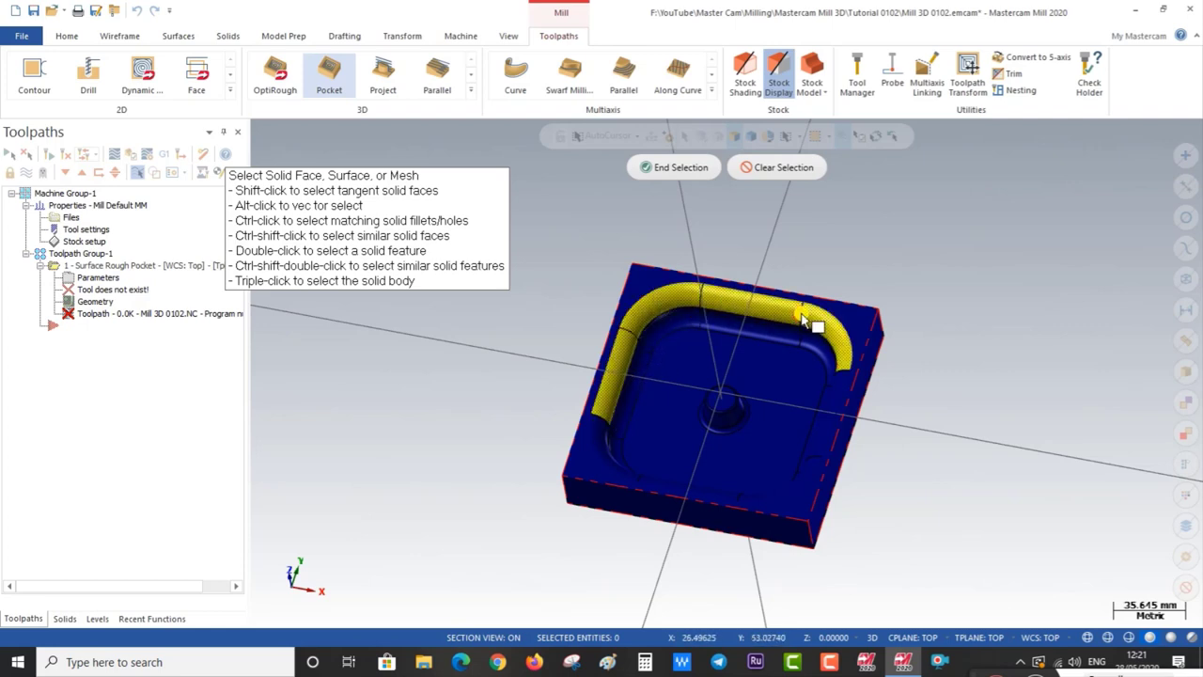
{"action": "left_click", "coordinate": [1186, 371]}
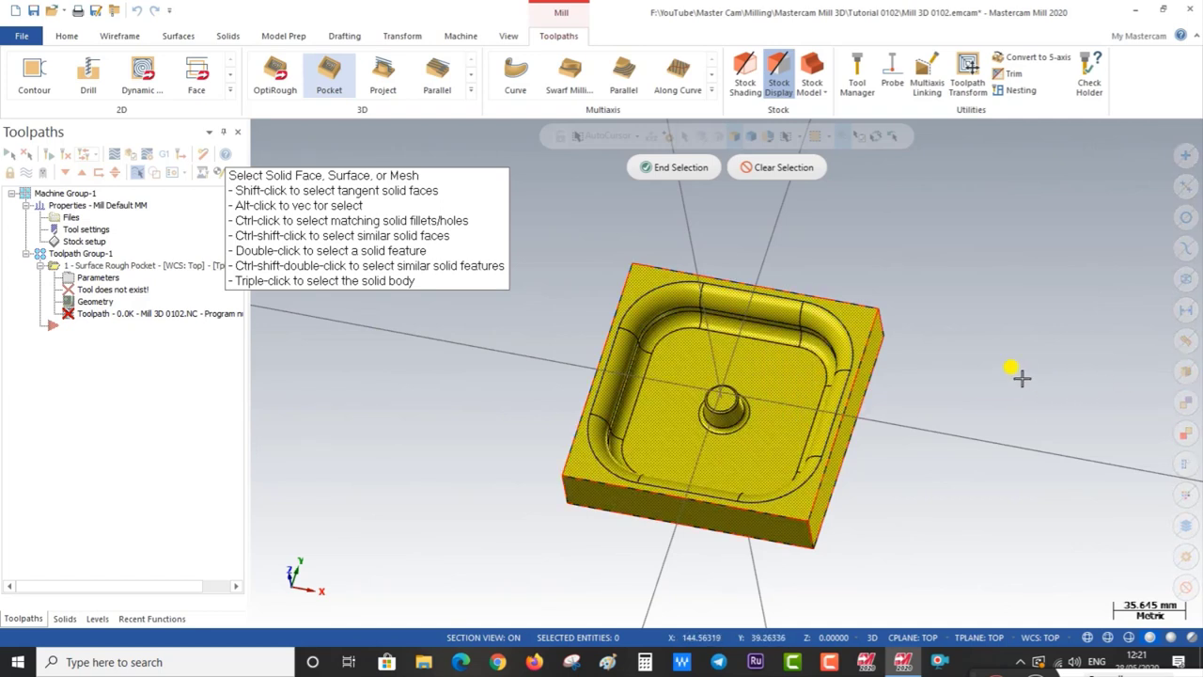
{"action": "left_click", "coordinate": [1186, 373]}
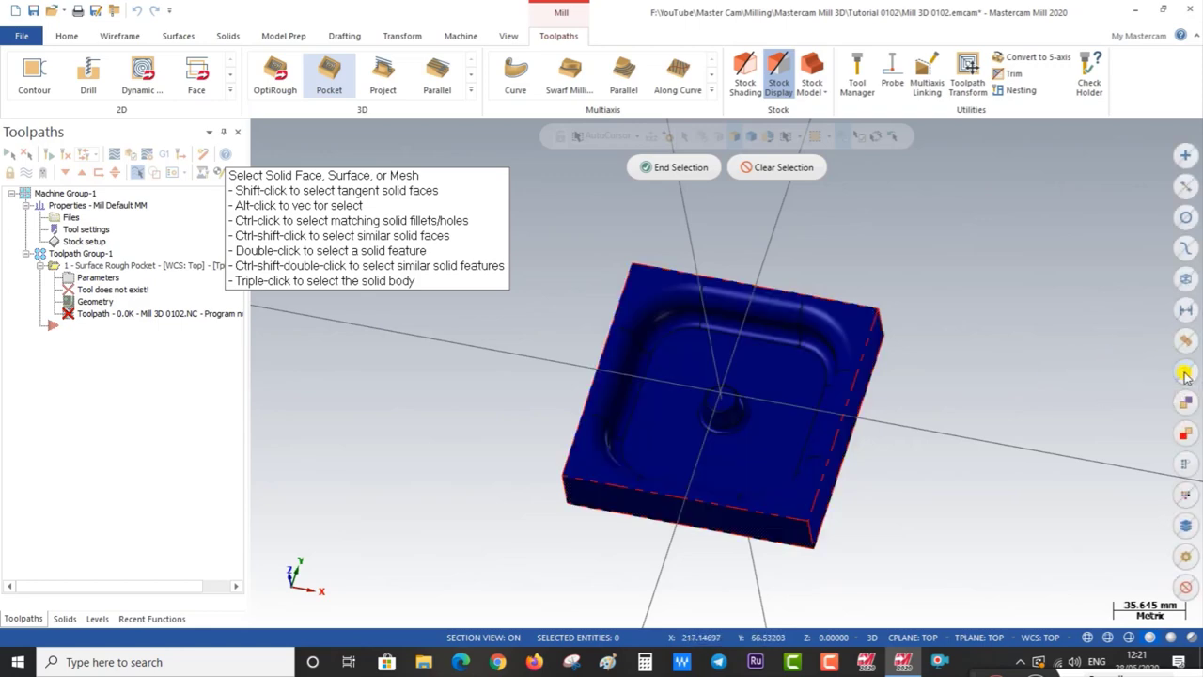
{"action": "left_click", "coordinate": [1184, 373]}
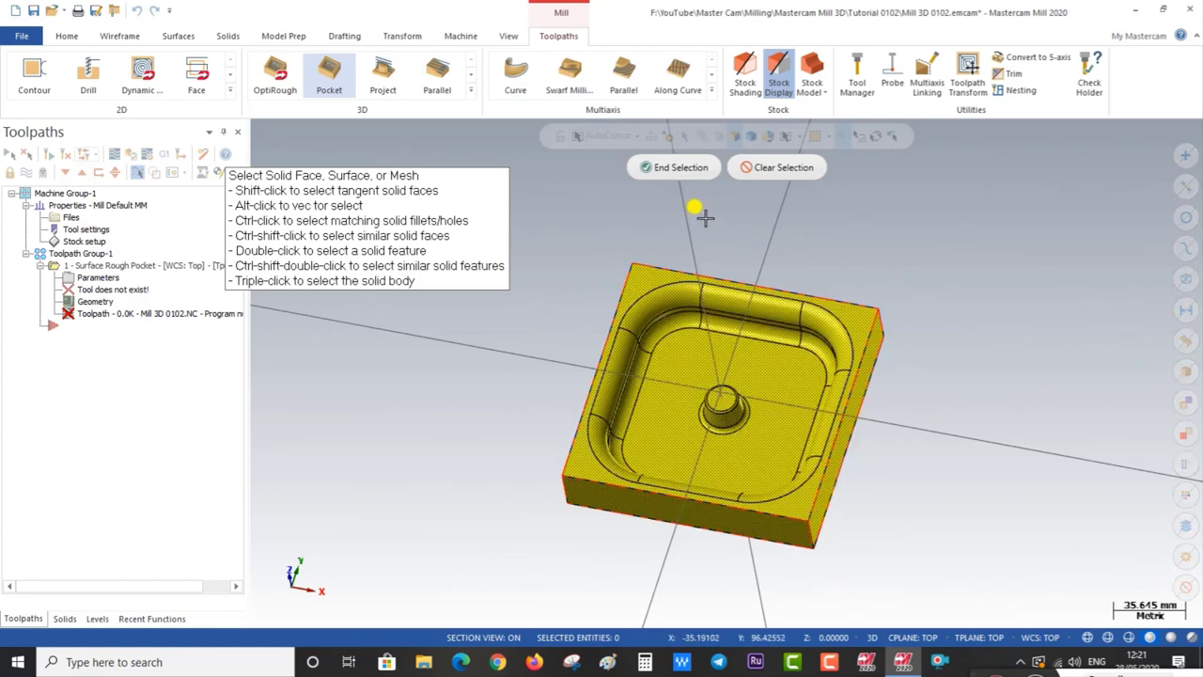
{"action": "left_click", "coordinate": [670, 168]}
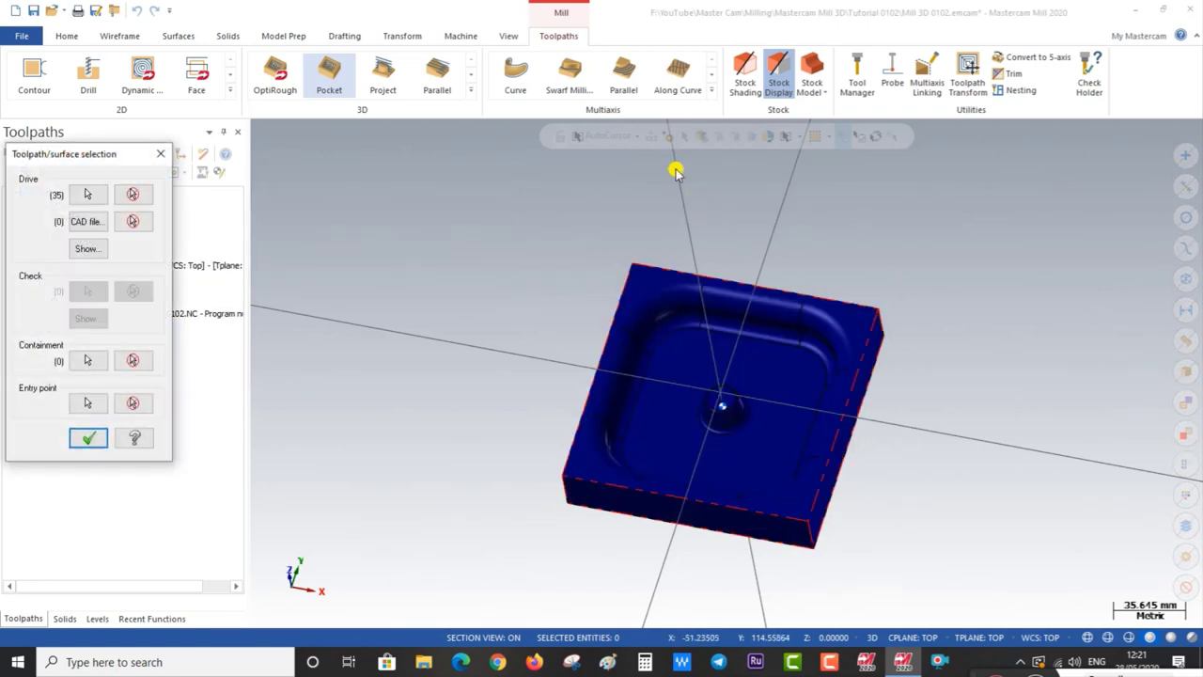
Chain the pocket's top edge loop as the single containment boundary
{"action": "left_click", "coordinate": [964, 663]}
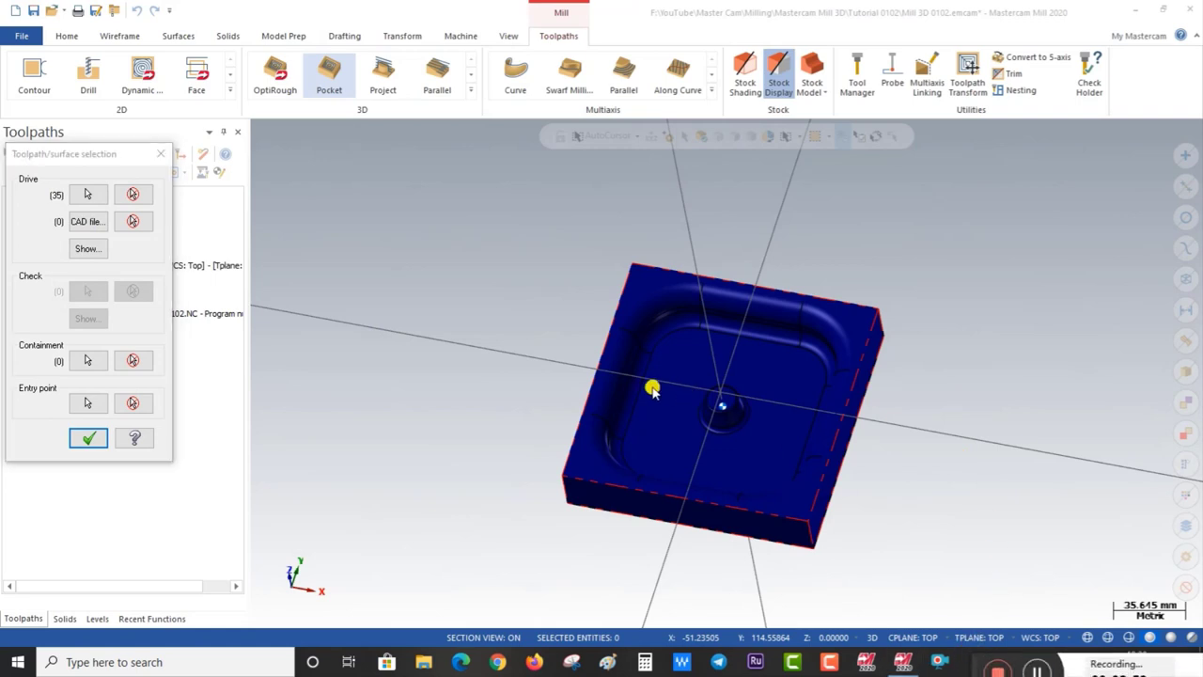
{"action": "left_click", "coordinate": [479, 404]}
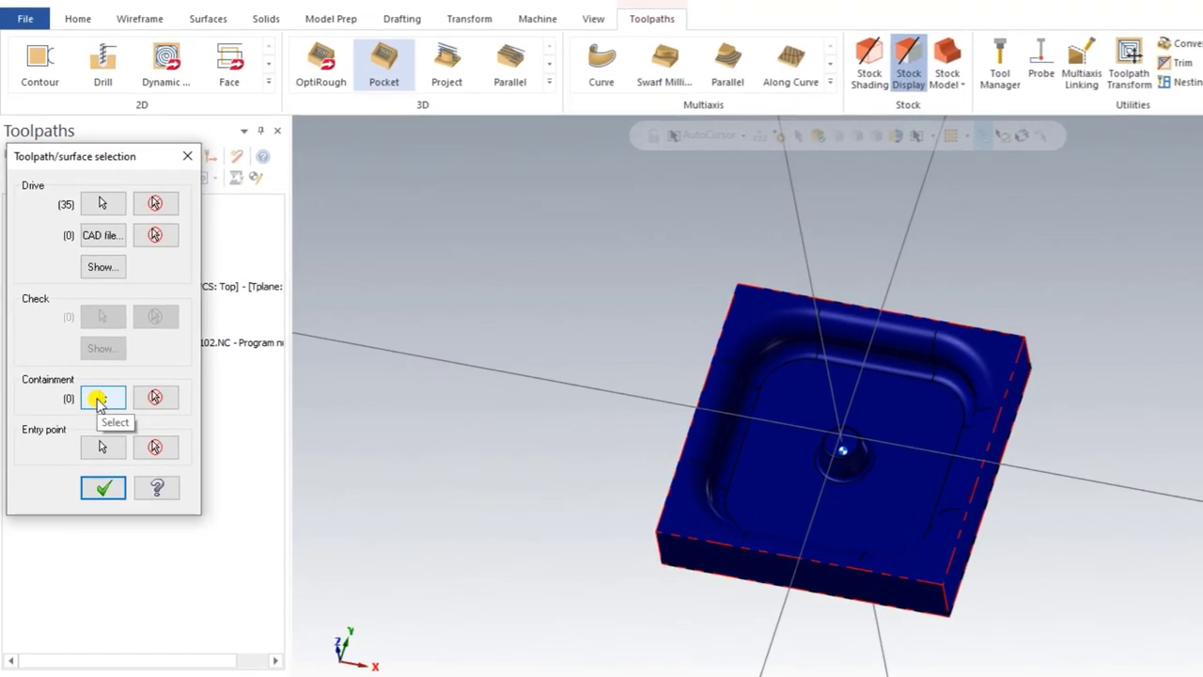
{"action": "left_click", "coordinate": [100, 398]}
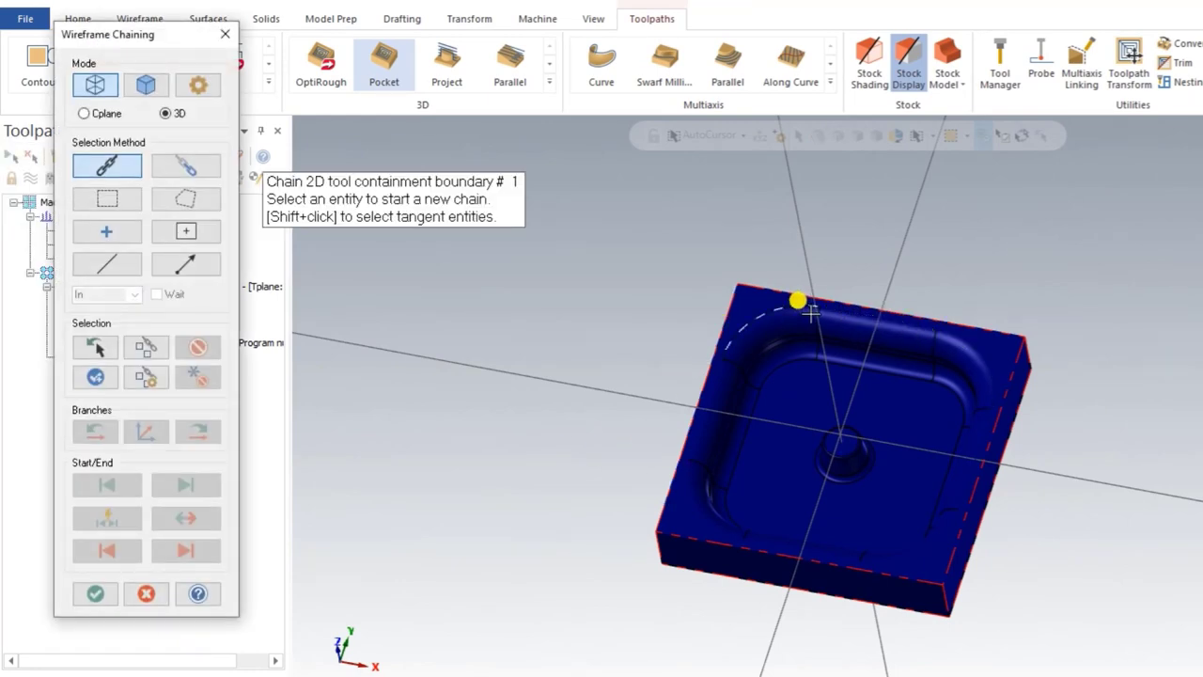
{"action": "left_click", "coordinate": [703, 408]}
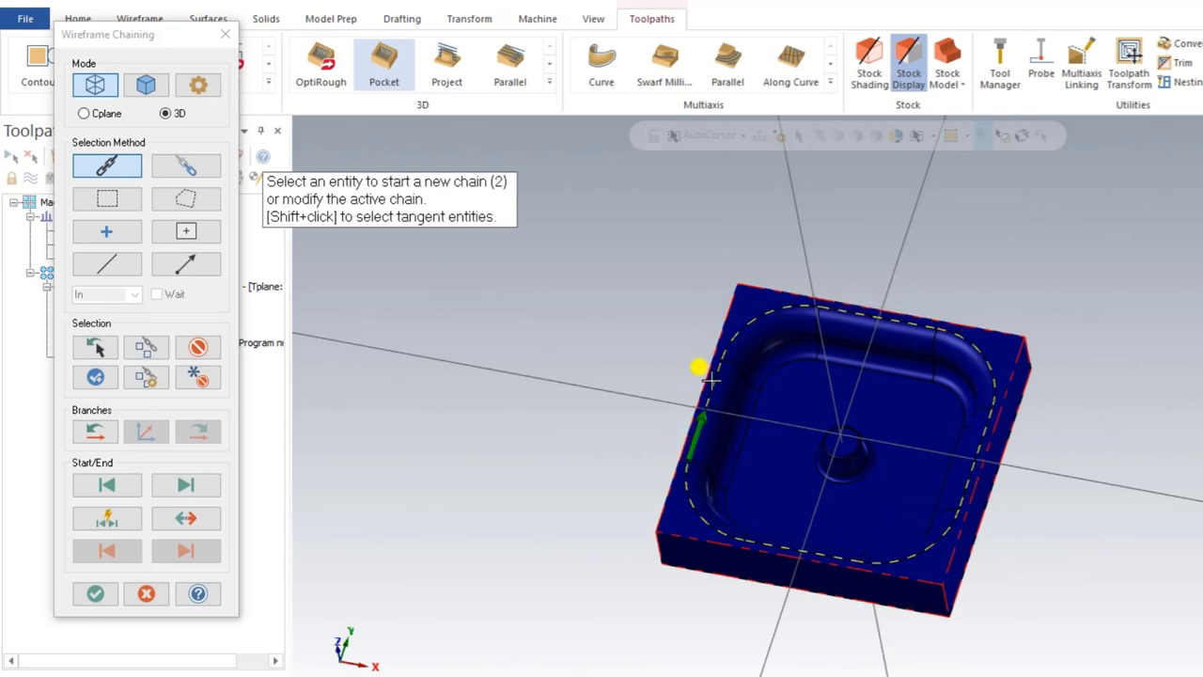
{"action": "left_click", "coordinate": [92, 595]}
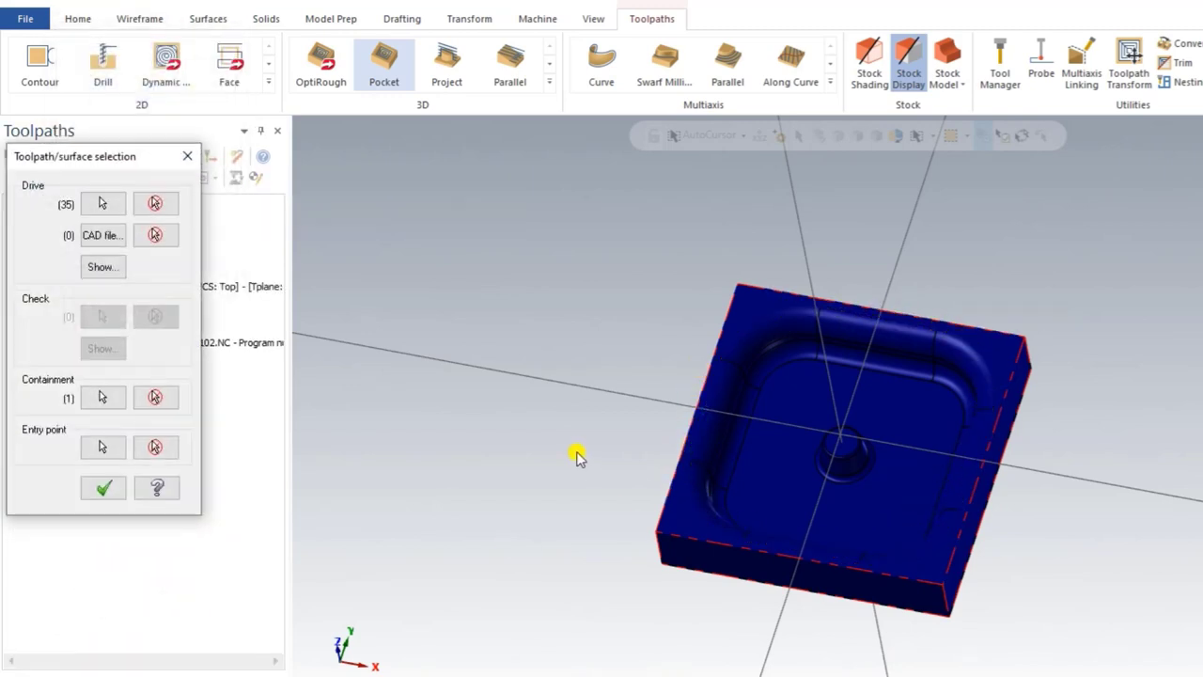
Filter the tool library to 10.0 diameter and pick tool 269, the 10 mm R1.0 end mill
{"action": "left_click", "coordinate": [94, 486]}
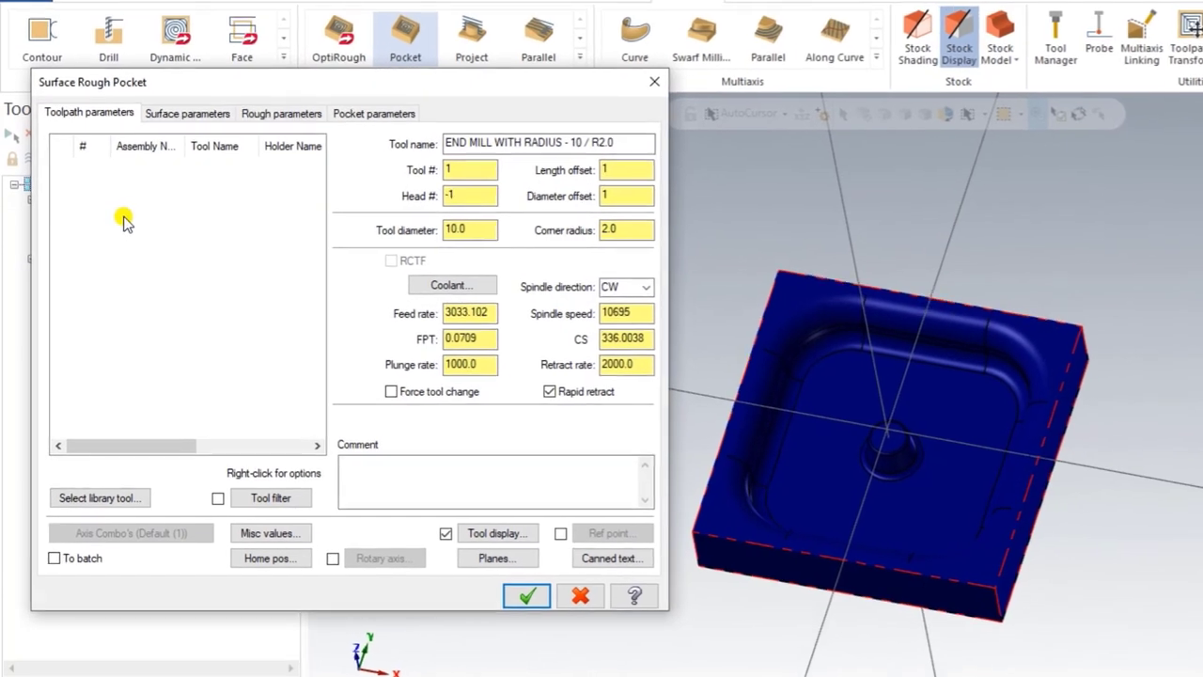
{"action": "left_click", "coordinate": [94, 498]}
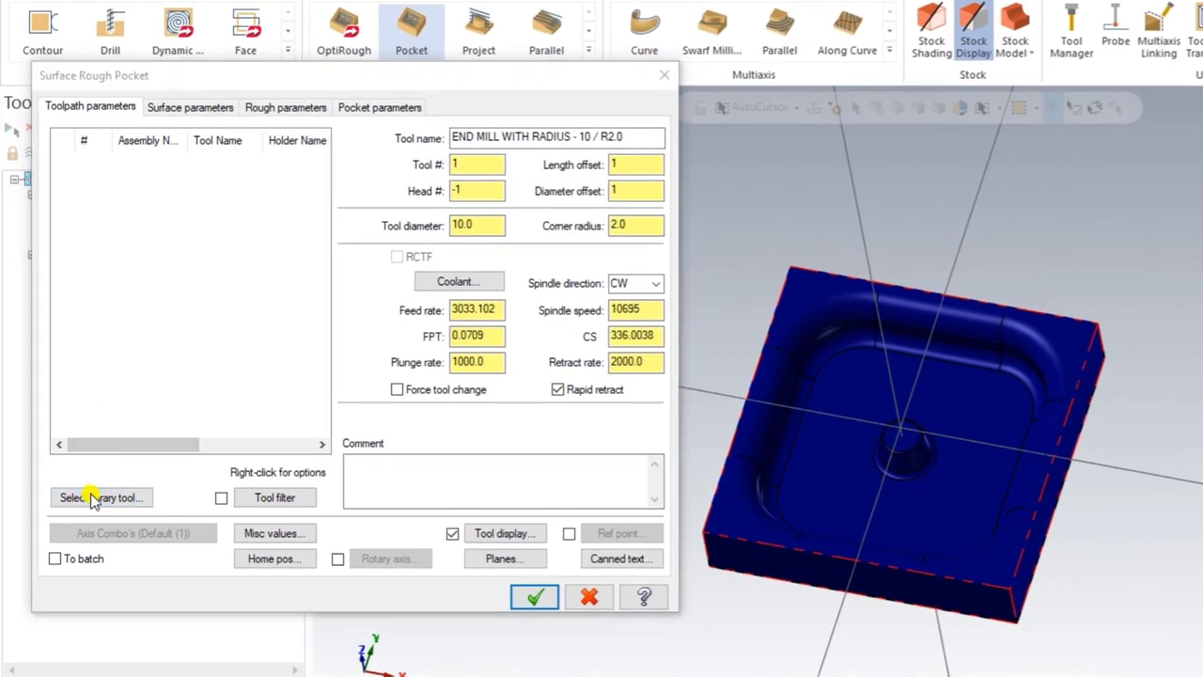
{"action": "left_click", "coordinate": [539, 269]}
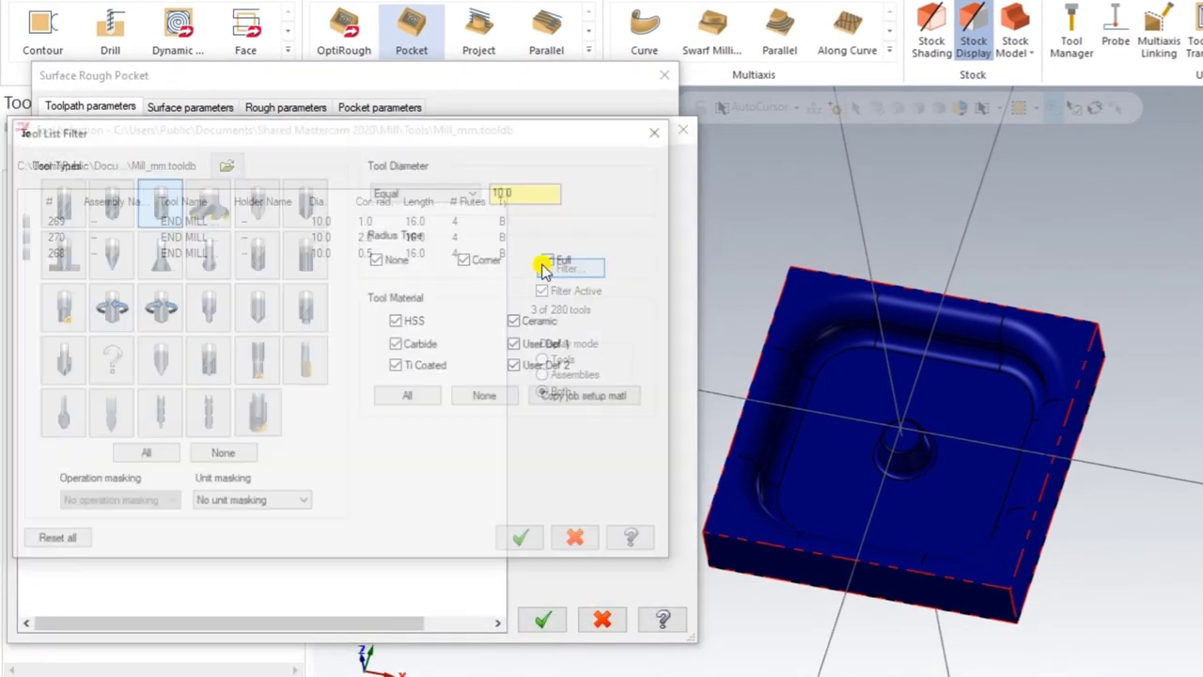
{"action": "left_click", "coordinate": [528, 190]}
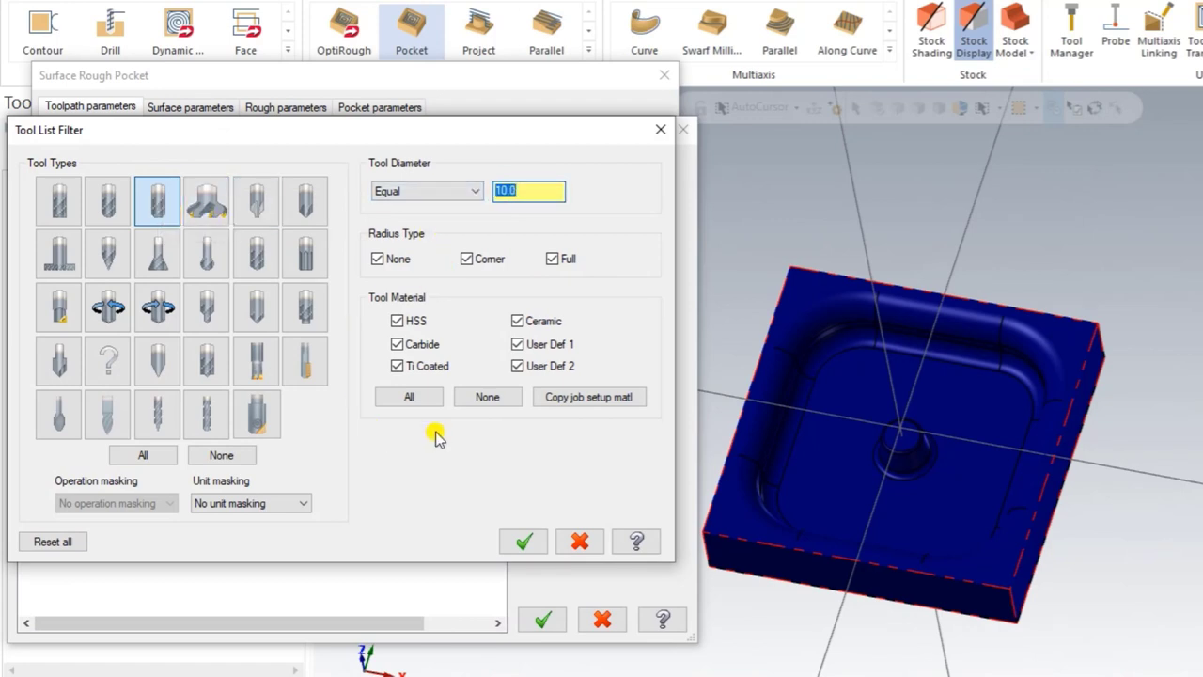
{"action": "left_click", "coordinate": [526, 543]}
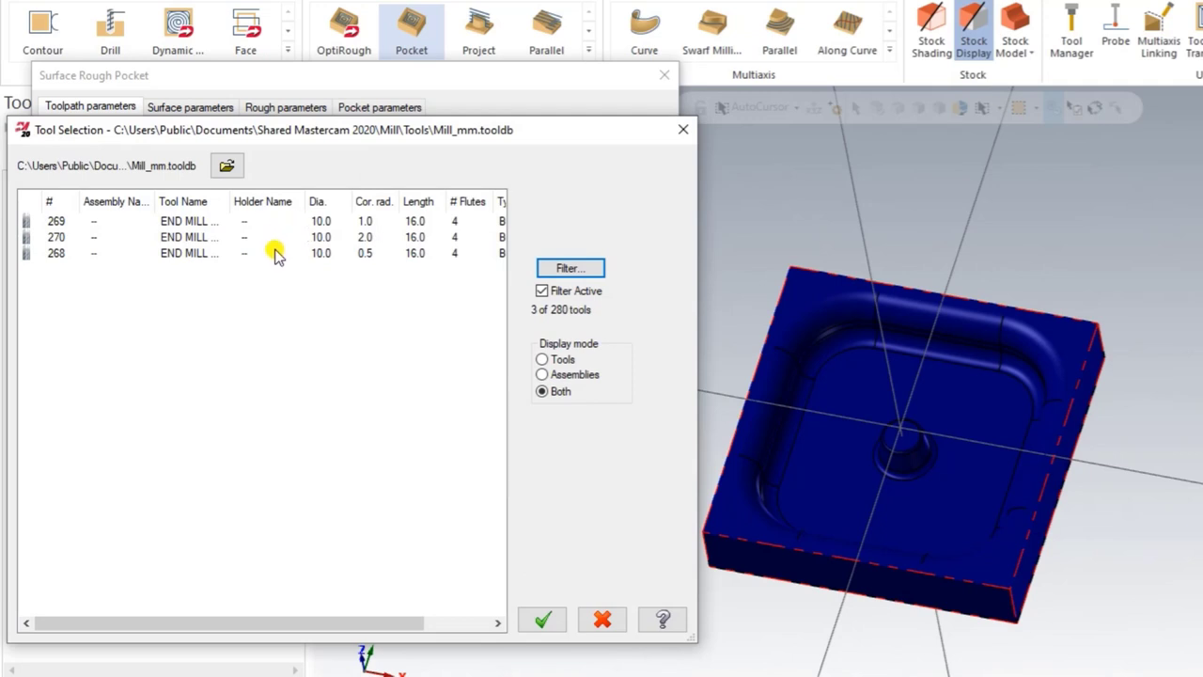
{"action": "left_click", "coordinate": [278, 226]}
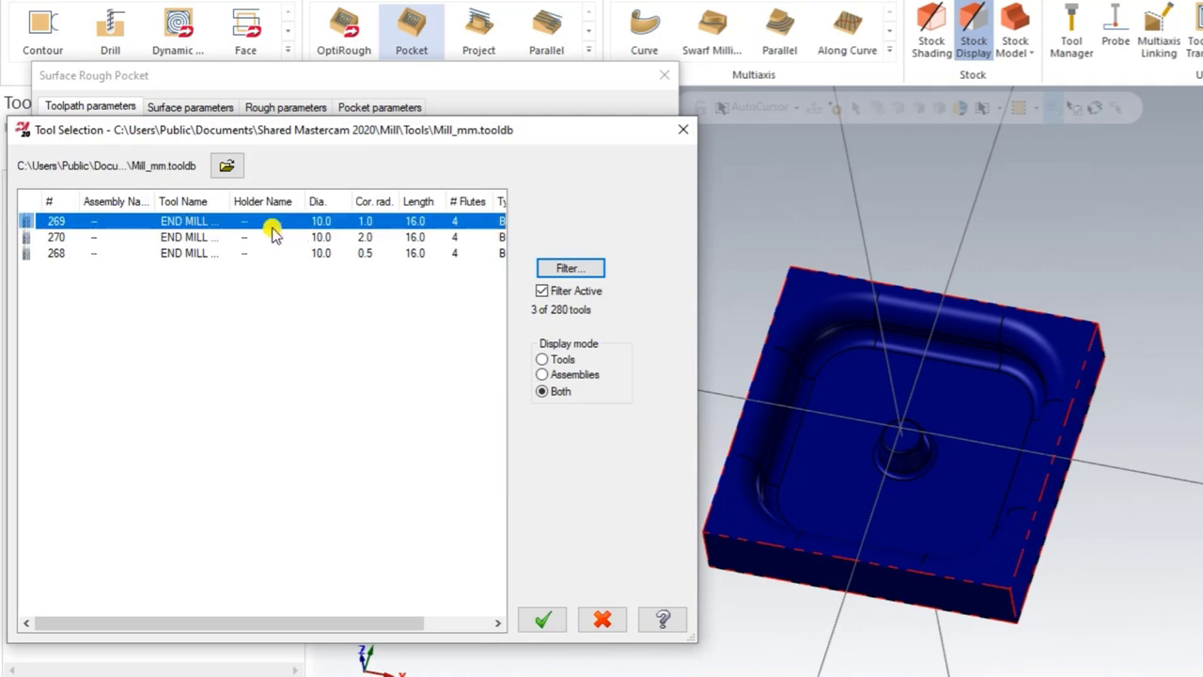
{"action": "left_click", "coordinate": [543, 618]}
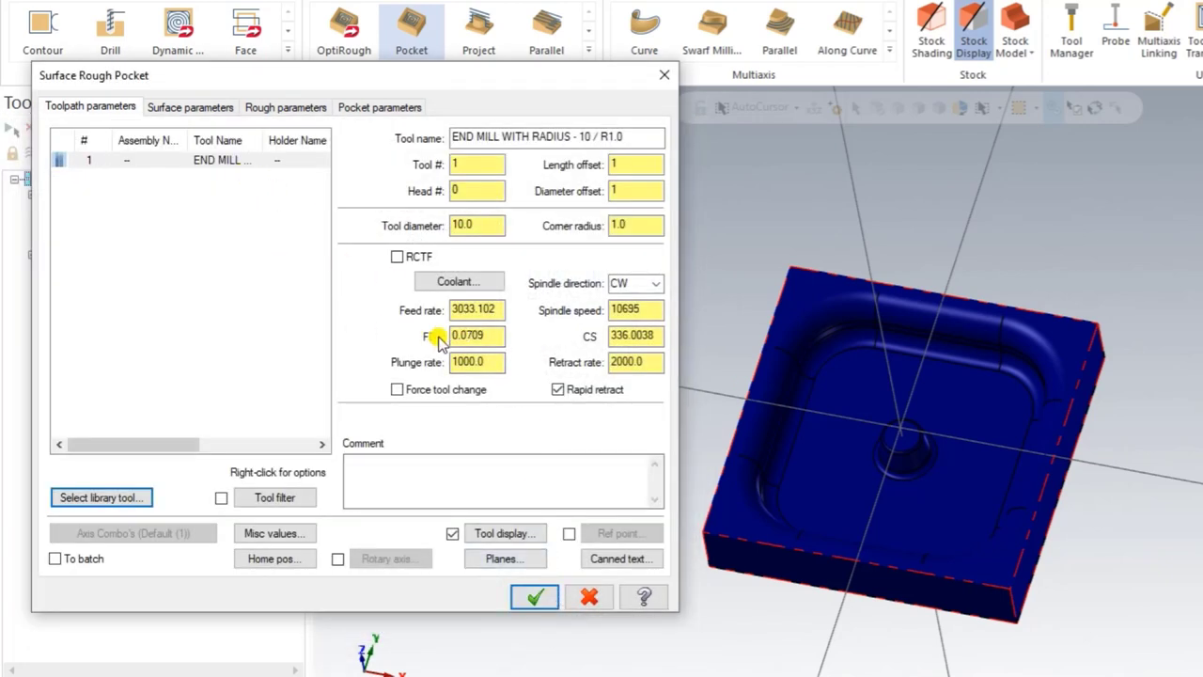
Set feed rate 2000 and spindle speed 2800, and add the comment 'Rough - Pocket'
{"action": "left_click_drag", "start_coordinate": [496, 310], "coordinate": [343, 334]}
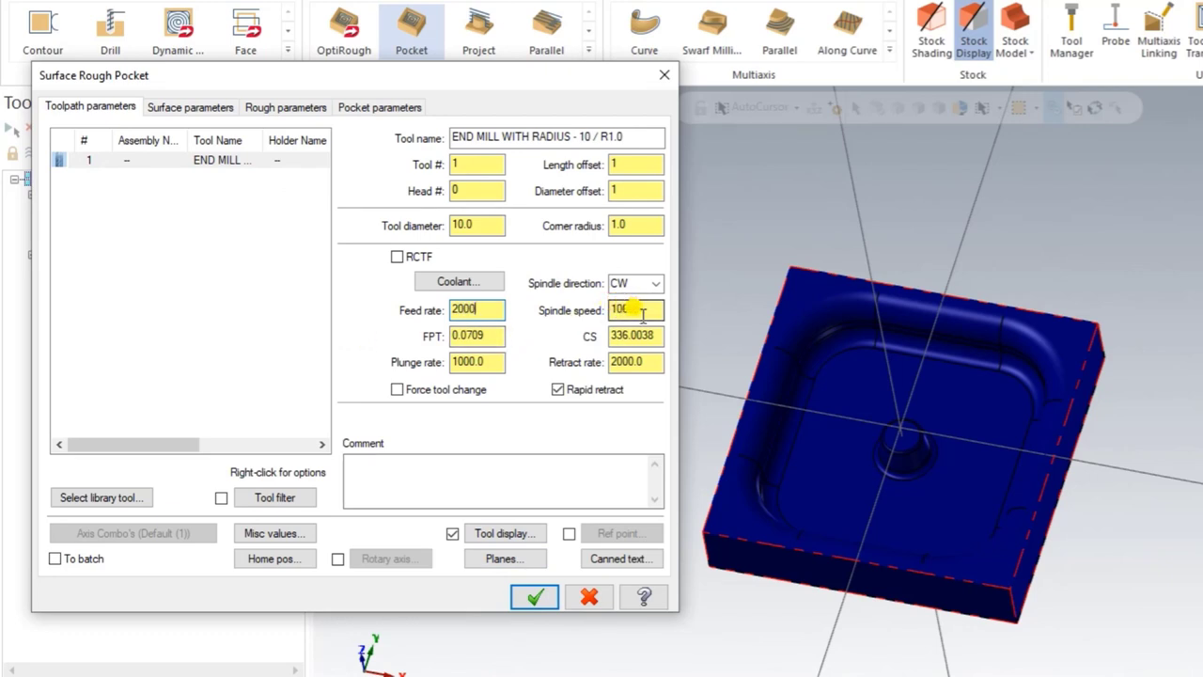
{"action": "left_click_drag", "start_coordinate": [646, 314], "coordinate": [548, 318]}
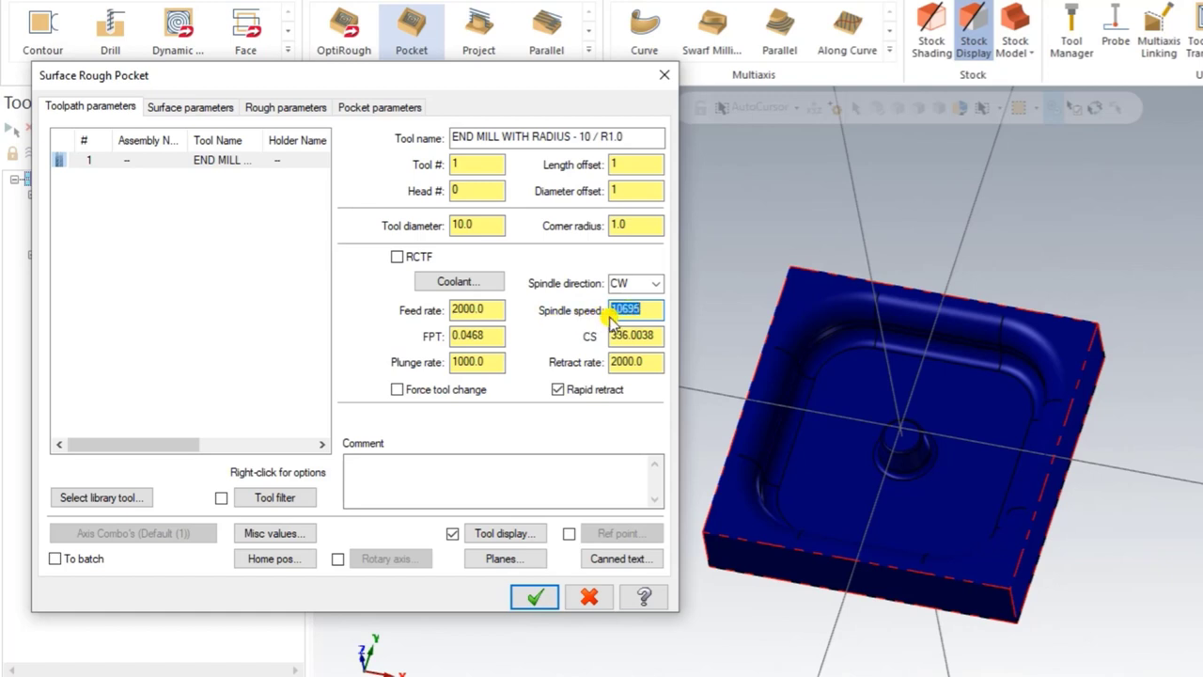
{"action": "type", "text": "2800"}
{"action": "left_click", "coordinate": [479, 362]}
{"action": "left_click", "coordinate": [455, 468]}
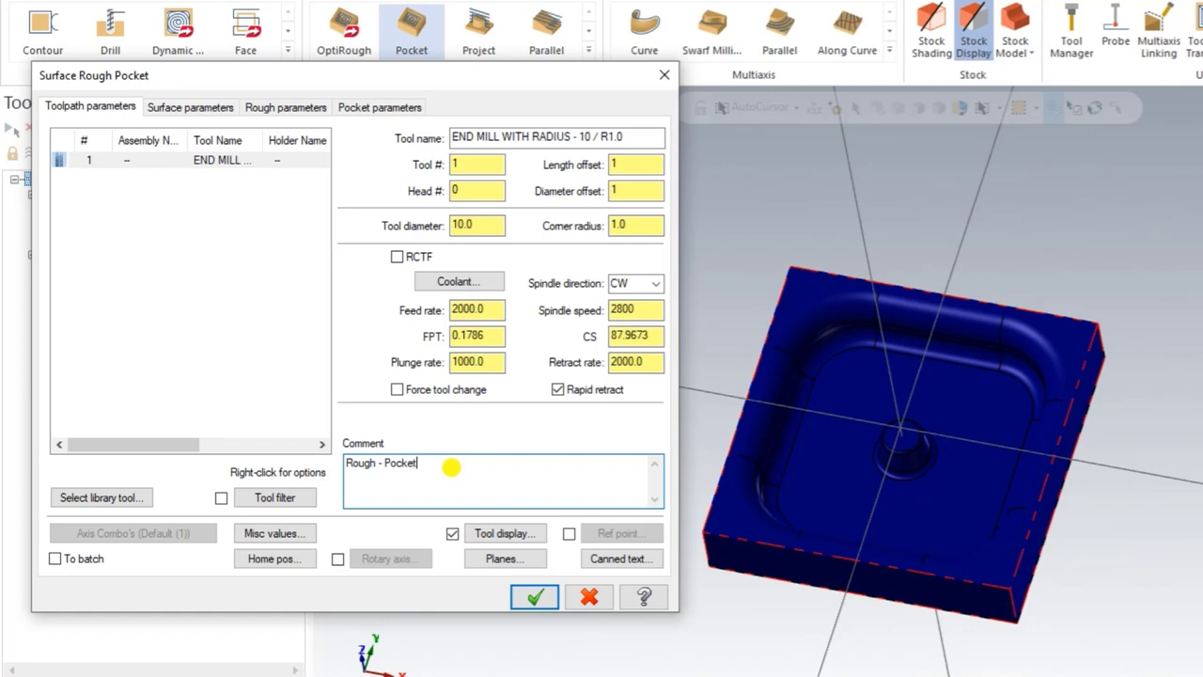
Keep clearance 50.0, retract 25.0 and feed plane 5.0; set stock to leave on drive to 0.3
{"action": "left_click", "coordinate": [166, 107]}
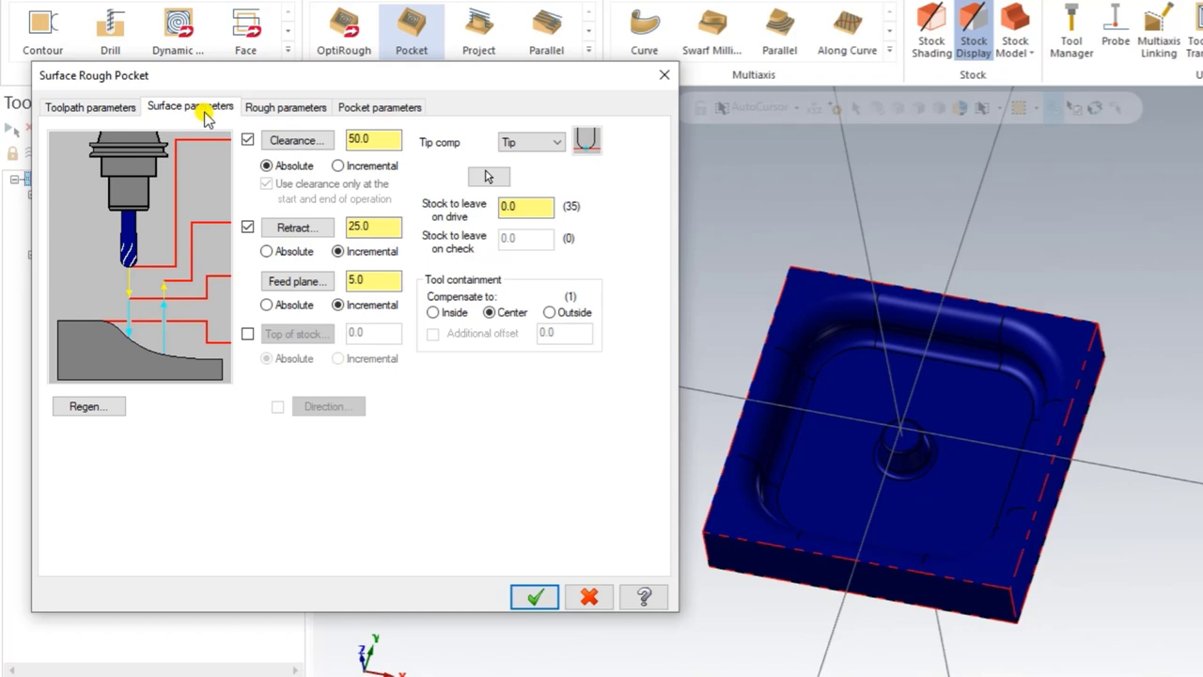
{"action": "double_click", "coordinate": [374, 139]}
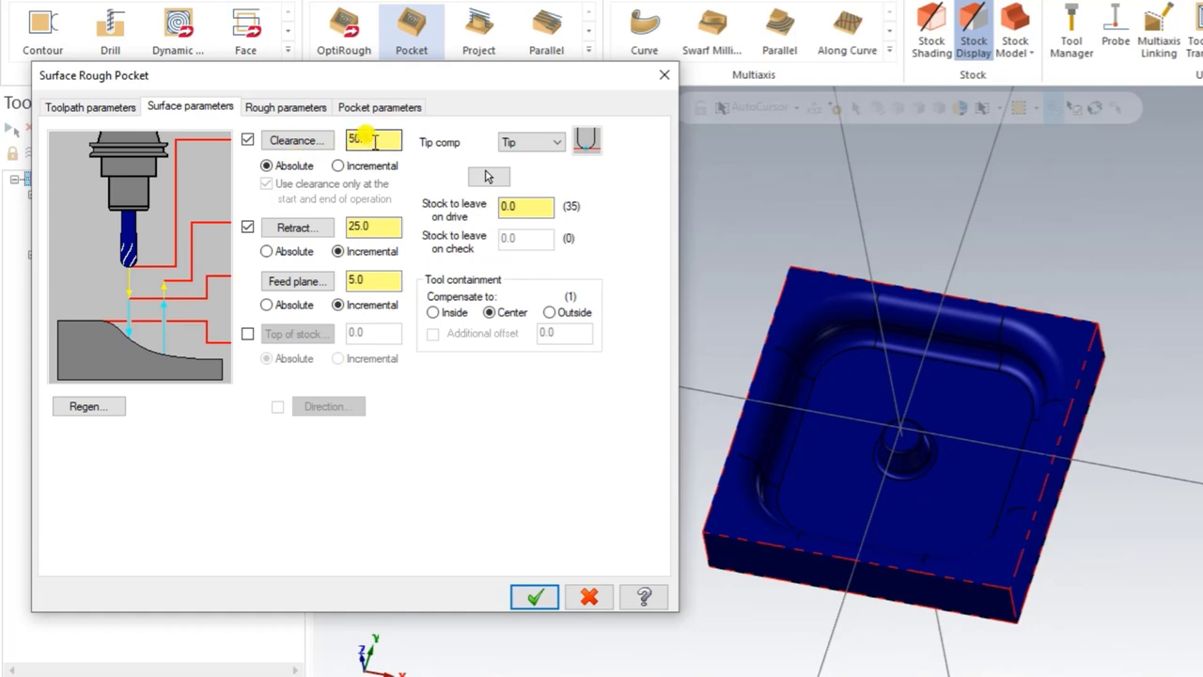
{"action": "double_click", "coordinate": [372, 228]}
{"action": "key", "text": "Tab"}
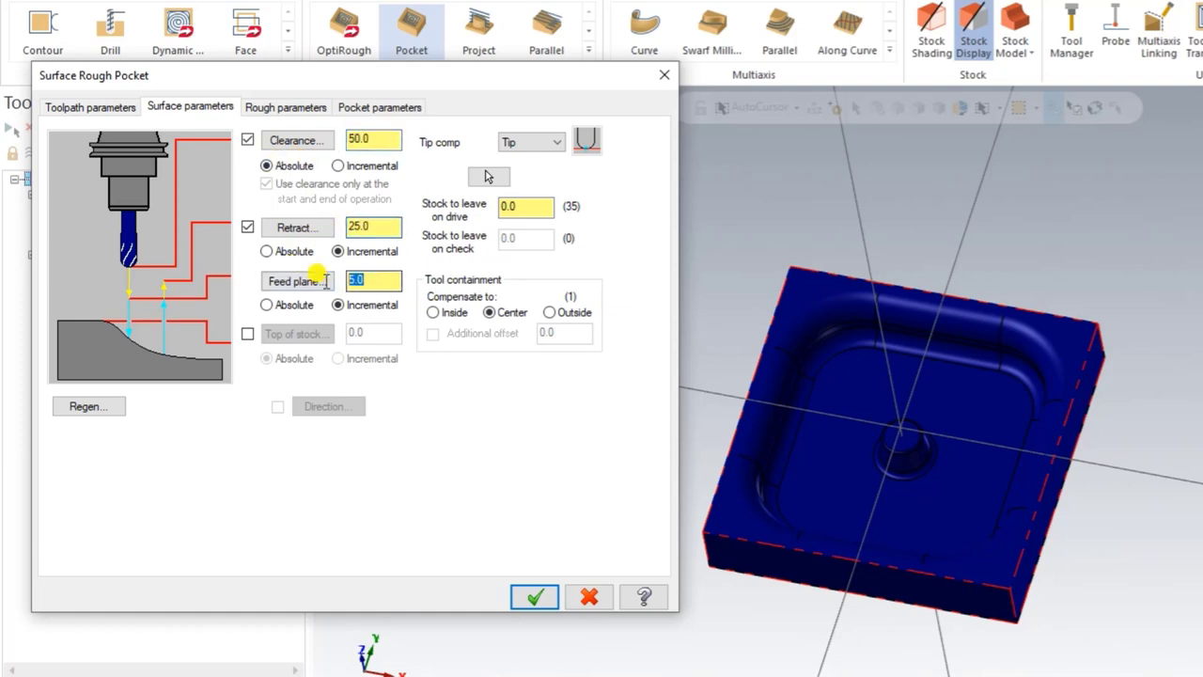
{"action": "key", "text": "Tab"}
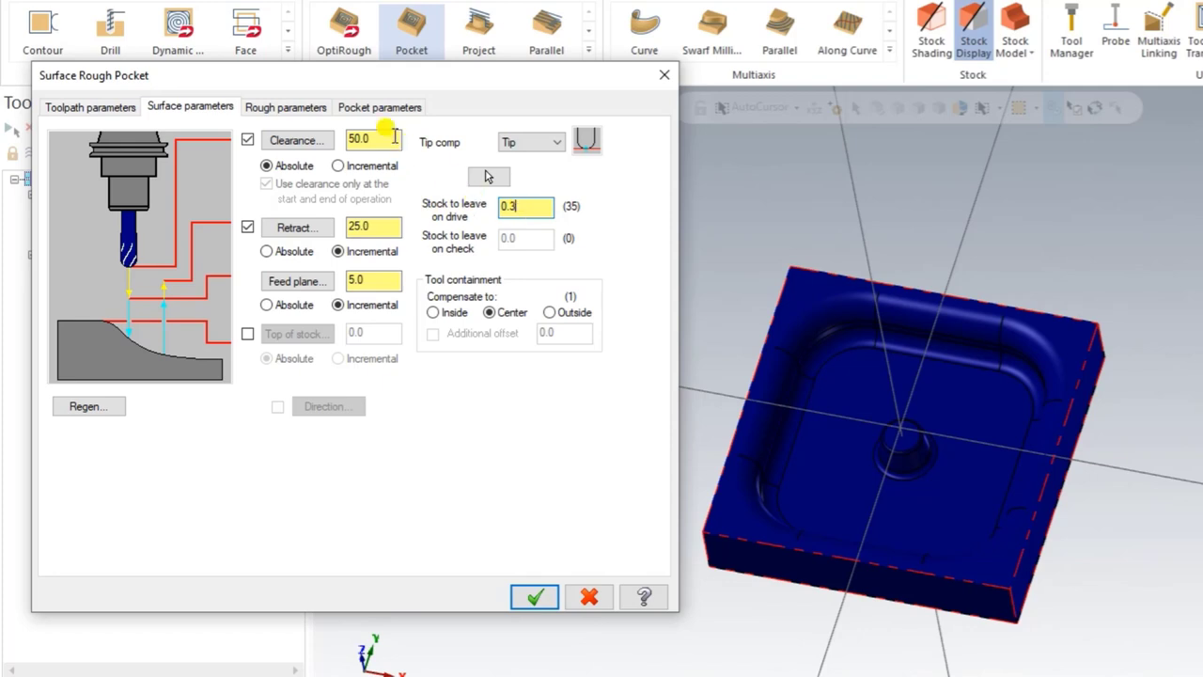
Reduce the maximum stepdown to 0.5 on the Rough parameters
{"action": "left_click", "coordinate": [270, 111]}
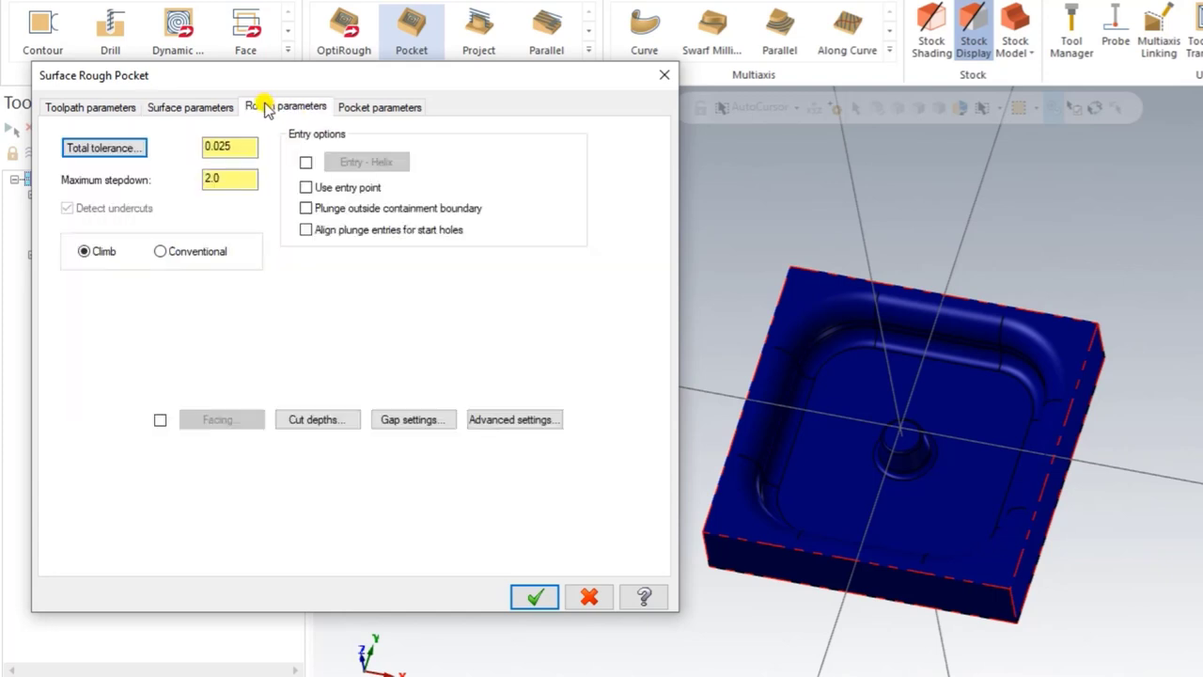
{"action": "left_click", "coordinate": [136, 149]}
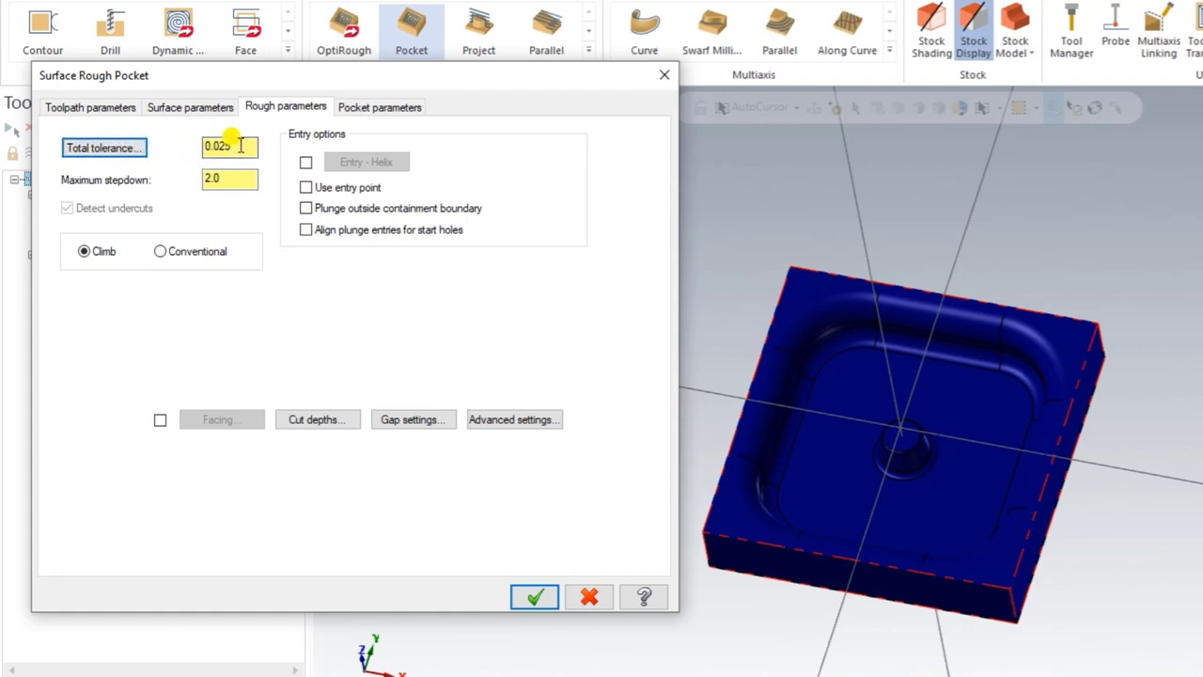
{"action": "left_click", "coordinate": [226, 180]}
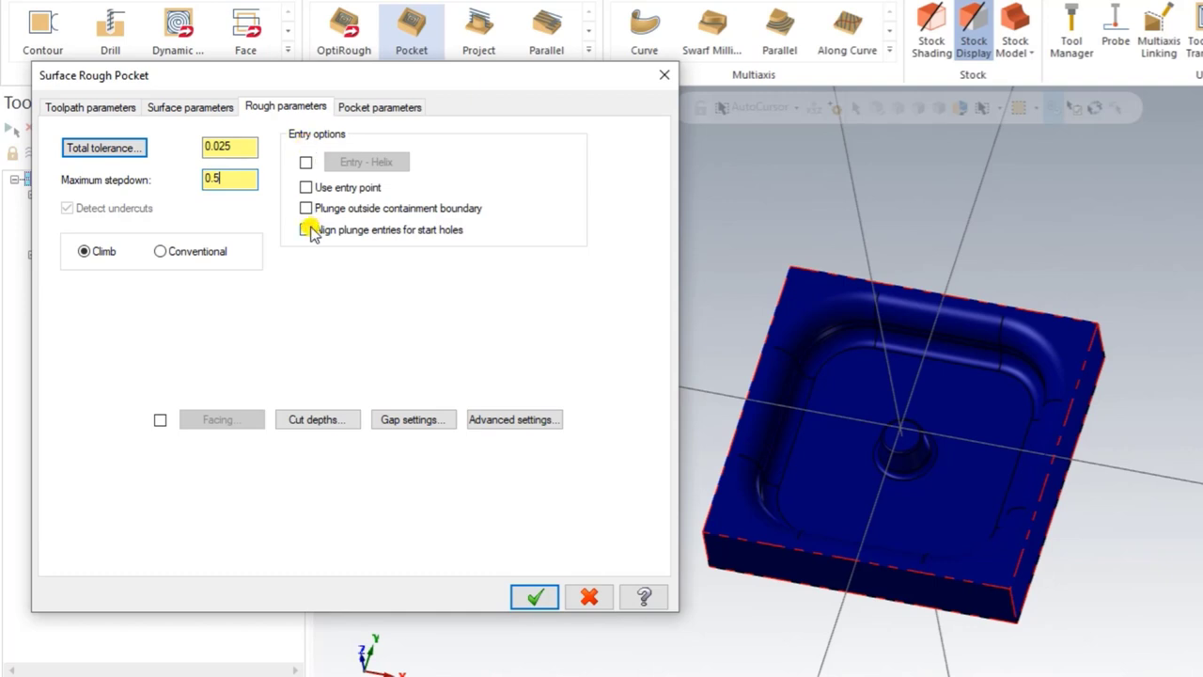
Enable helix entry with a 50% (5.0) maximum helix radius
{"action": "left_click", "coordinate": [305, 162]}
{"action": "left_click", "coordinate": [362, 163]}
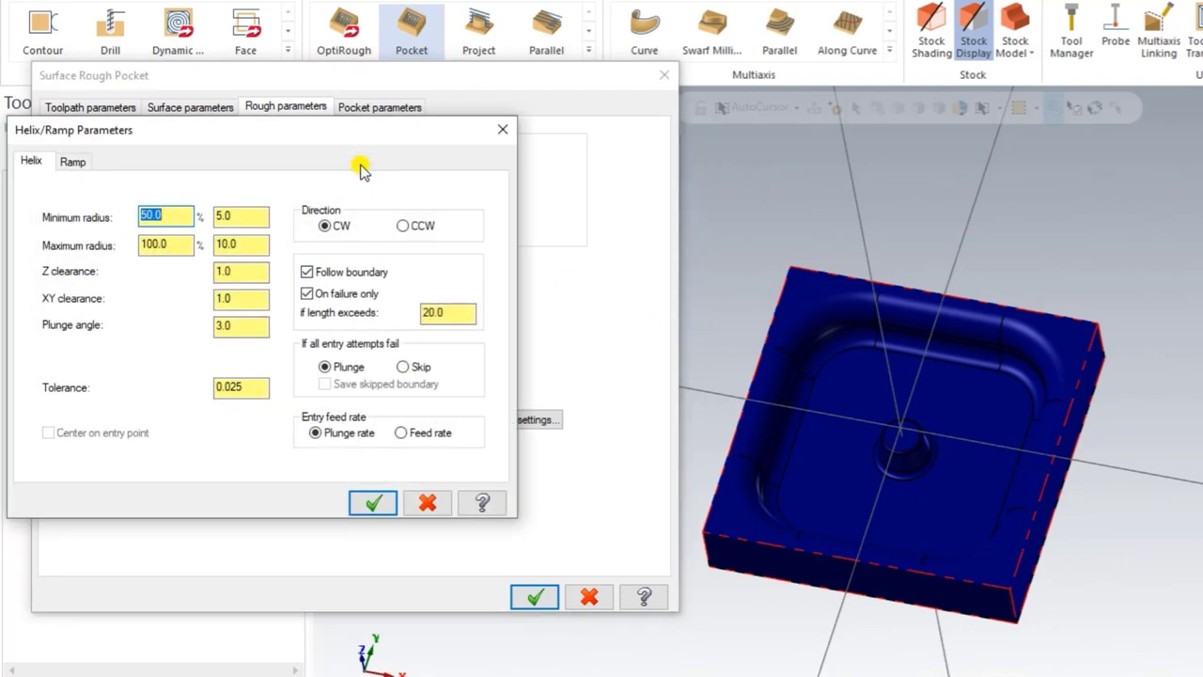
{"action": "left_click", "coordinate": [162, 244]}
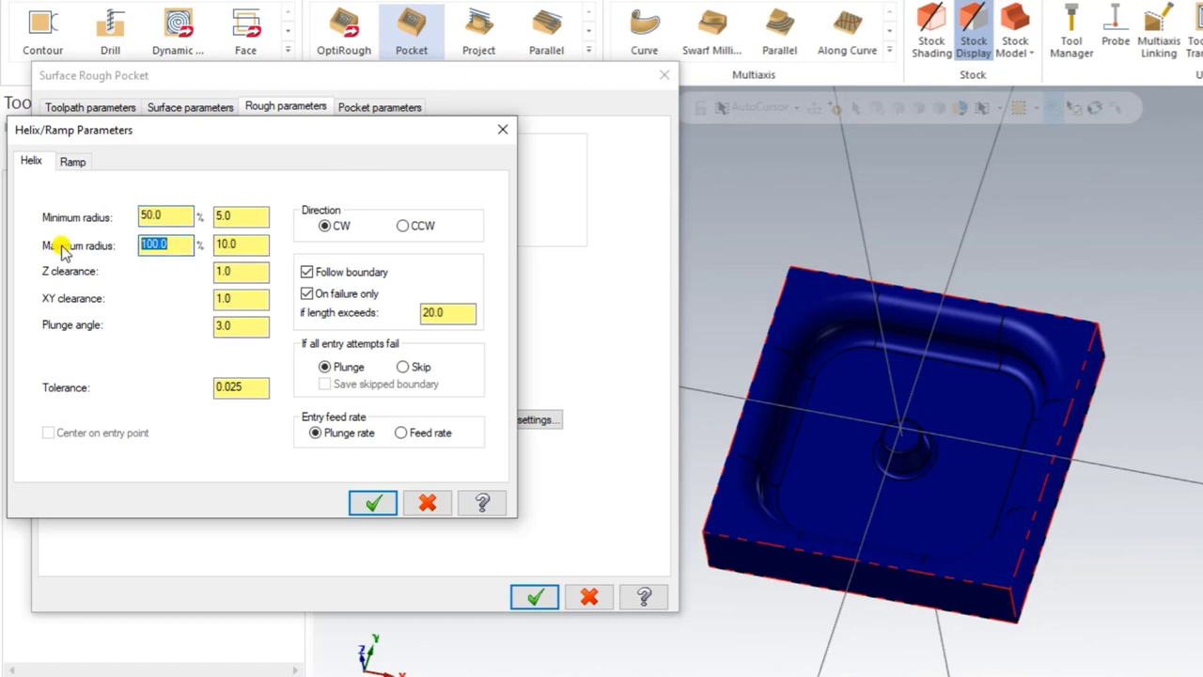
{"action": "type", "text": "50.0"}
{"action": "left_click", "coordinate": [168, 216]}
{"action": "left_click", "coordinate": [253, 217]}
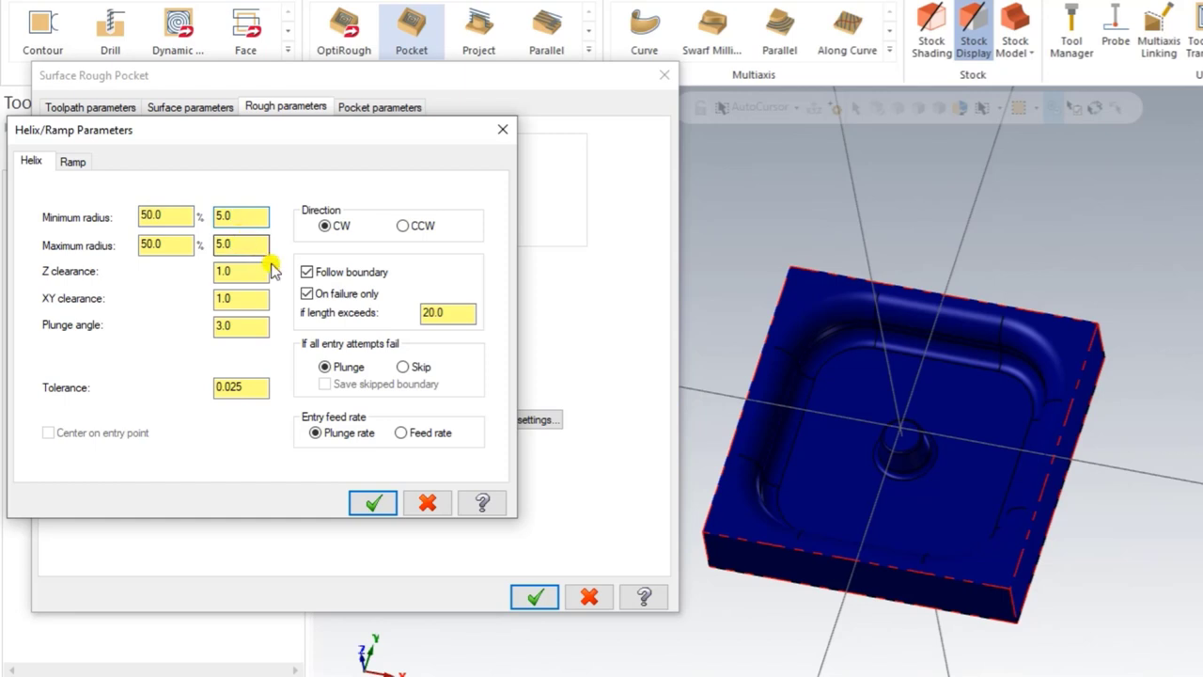
{"action": "left_click", "coordinate": [376, 504]}
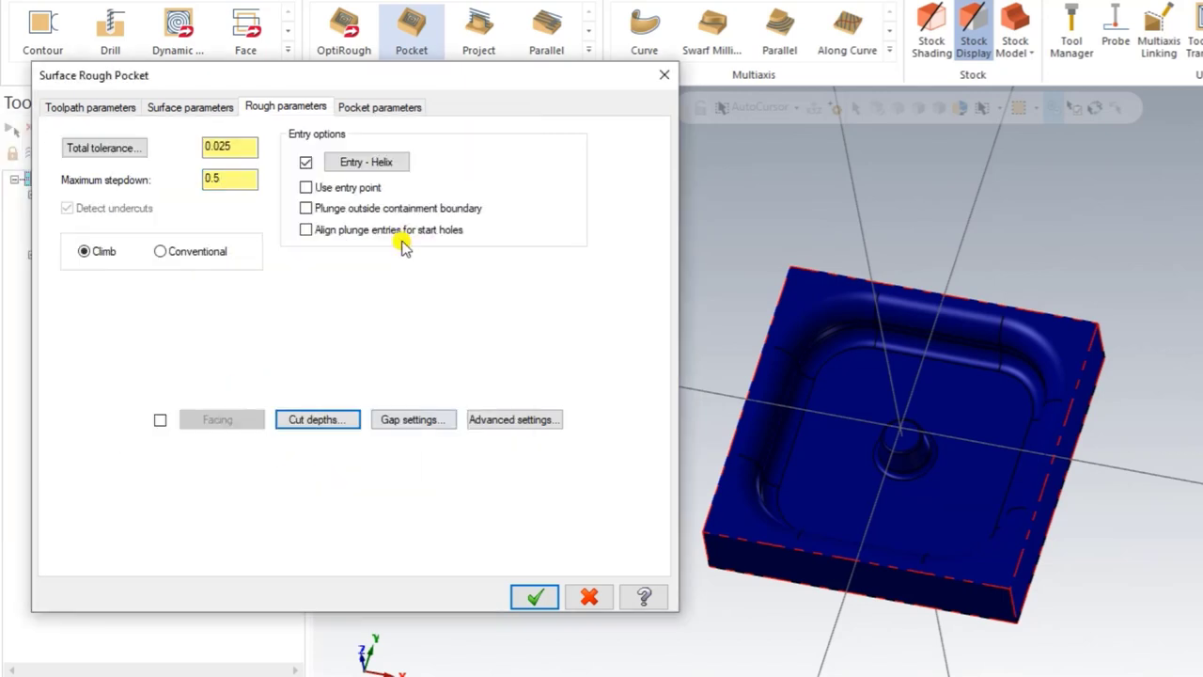
Use True Spiral cutting at 60.0% stepover and generate the pocket roughing toolpath
{"action": "left_click", "coordinate": [362, 107]}
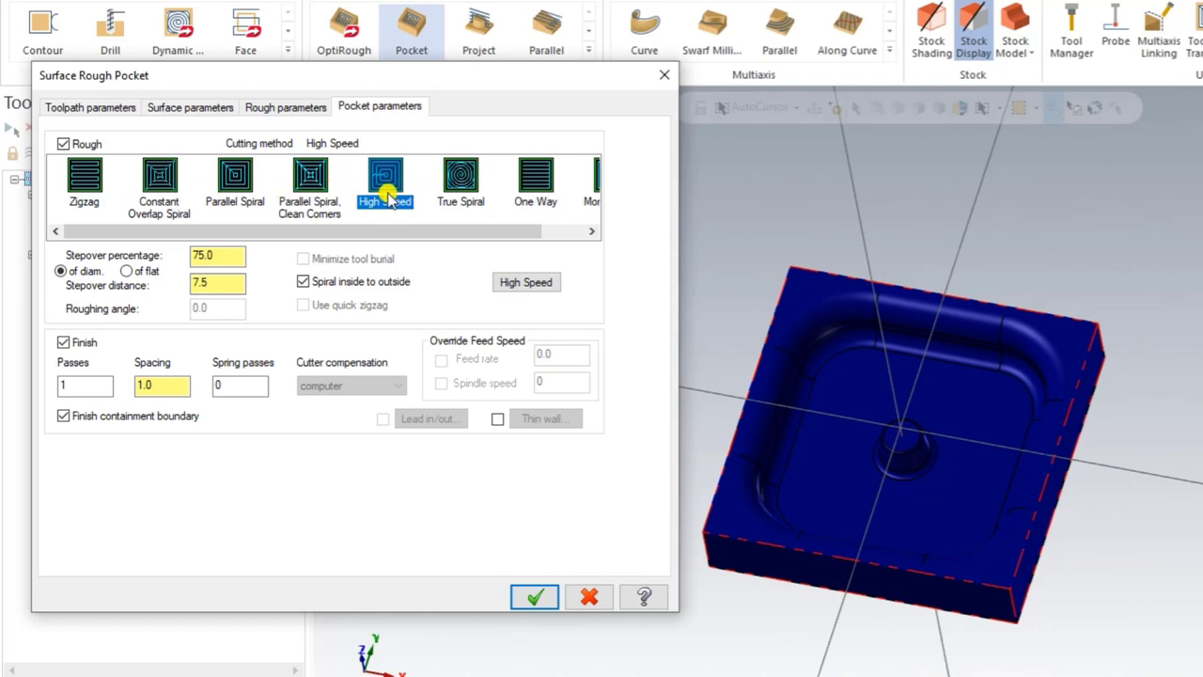
{"action": "left_click", "coordinate": [460, 186]}
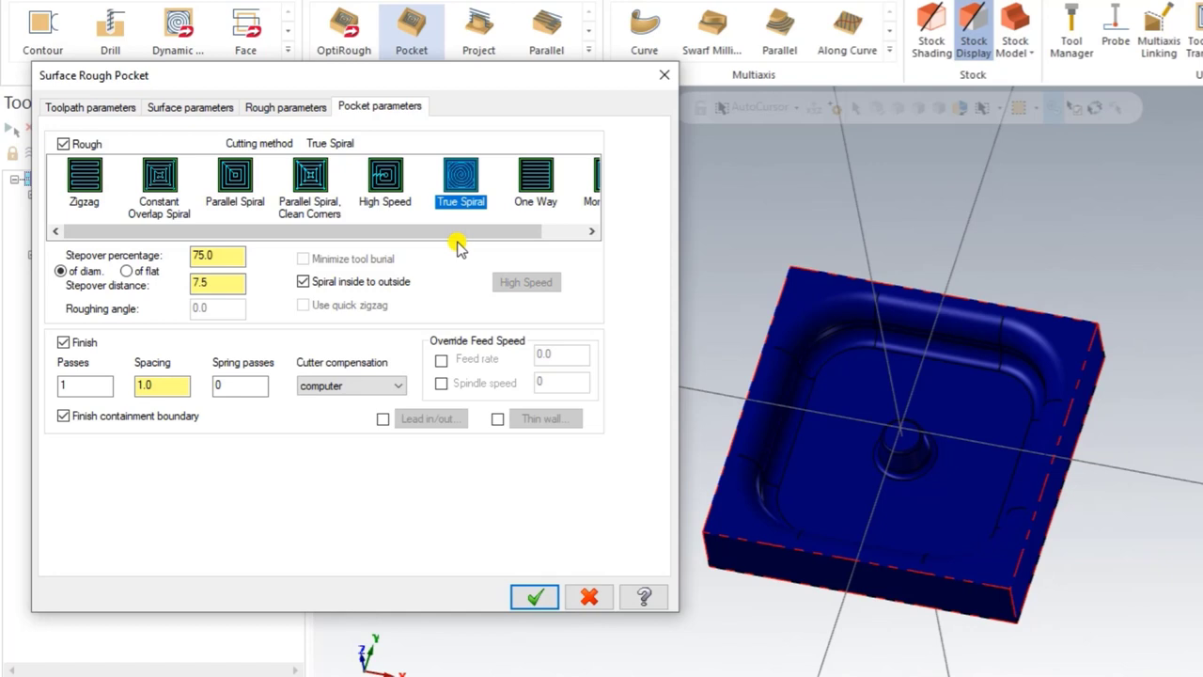
{"action": "double_click", "coordinate": [205, 255]}
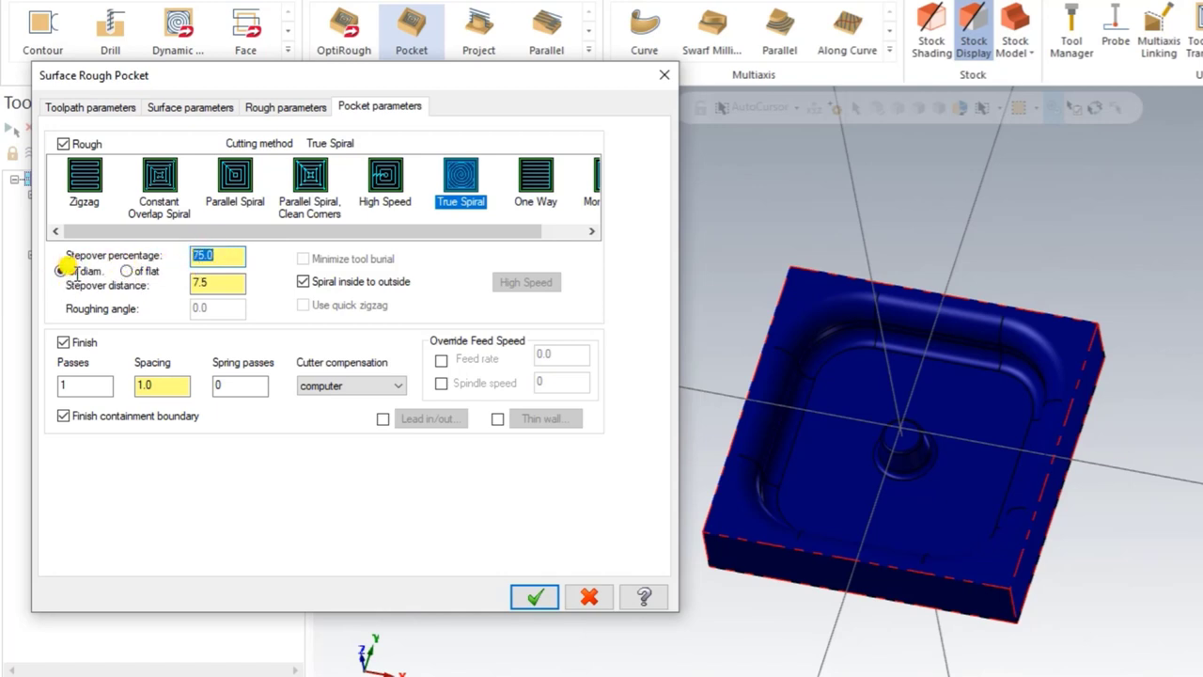
{"action": "type", "text": "60.0"}
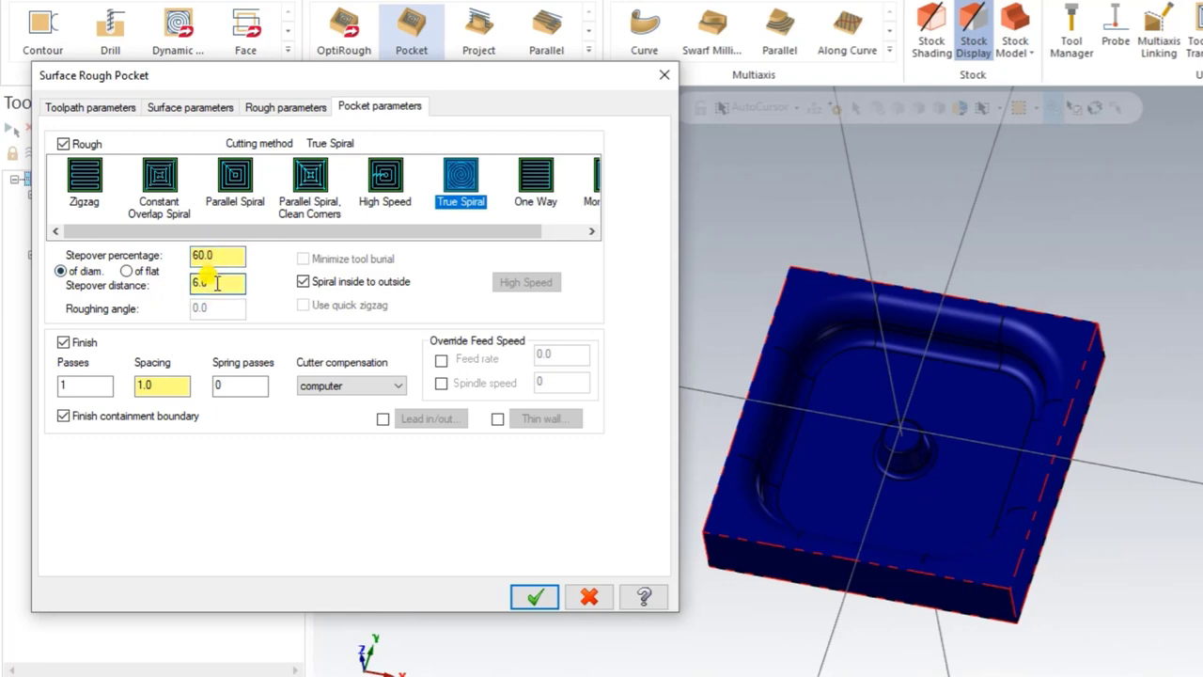
{"action": "left_click", "coordinate": [530, 595]}
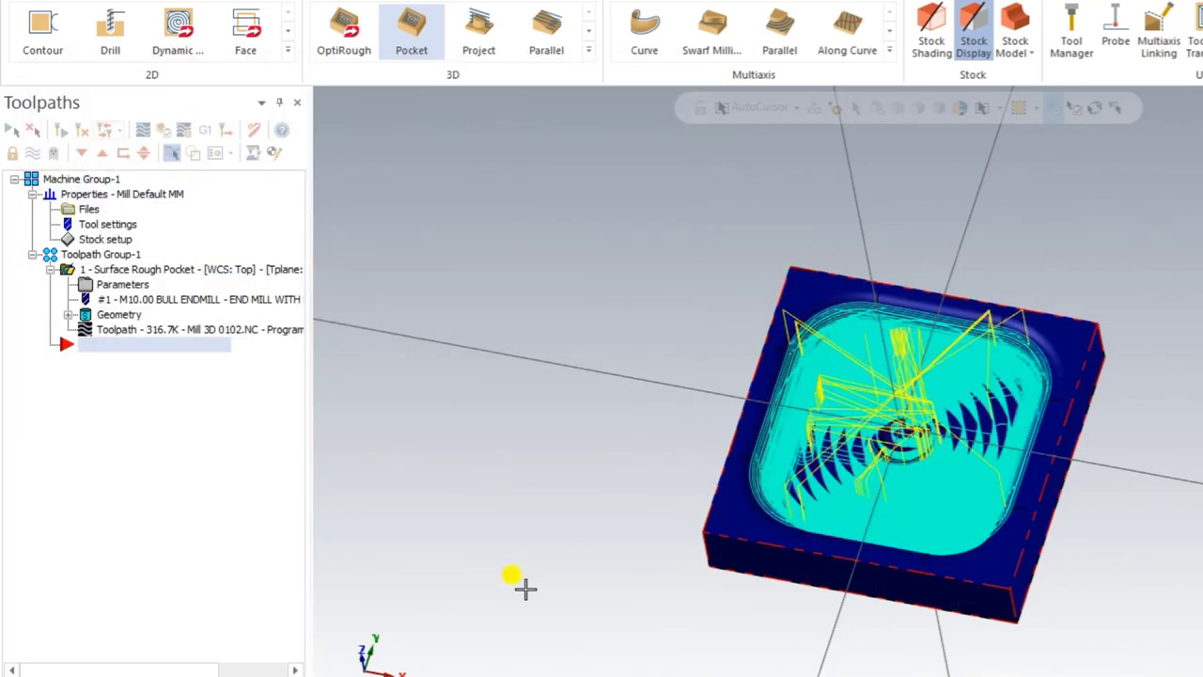
{"action": "middle_click_drag", "start_coordinate": [526, 589], "coordinate": [529, 618]}
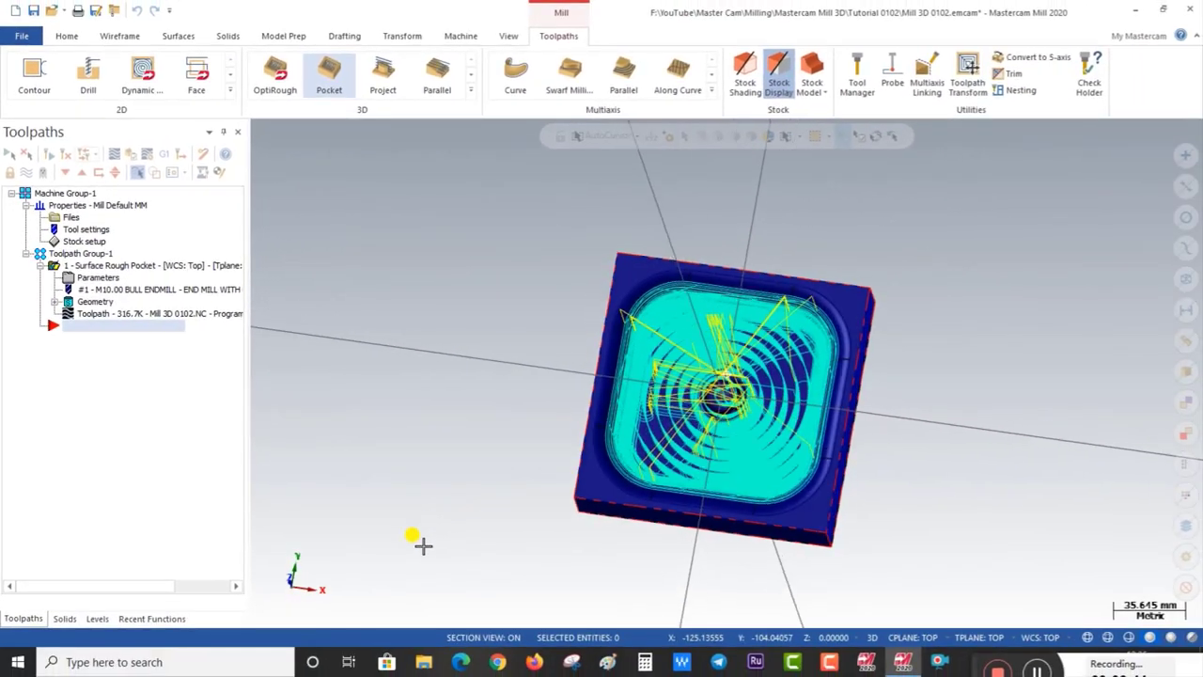
{"action": "middle_click_drag", "start_coordinate": [423, 545], "coordinate": [438, 573]}
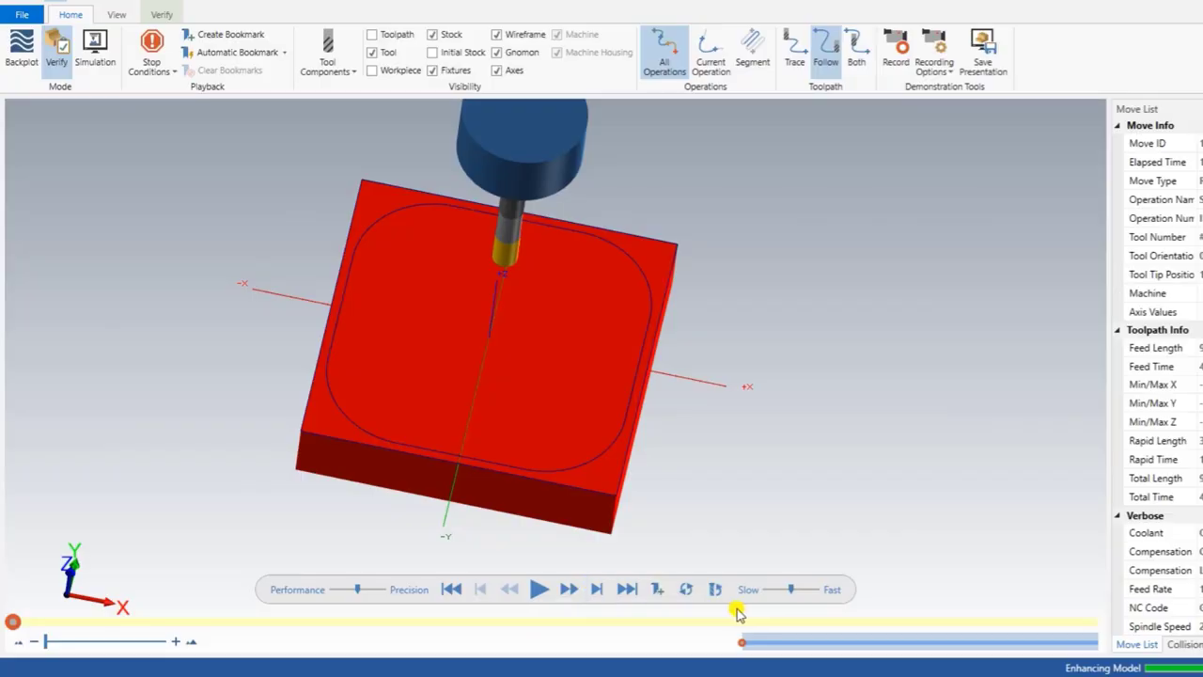
Play the Verify stock-removal simulation and push the speed slider toward Fast
{"action": "left_click_drag", "start_coordinate": [788, 598], "coordinate": [794, 594]}
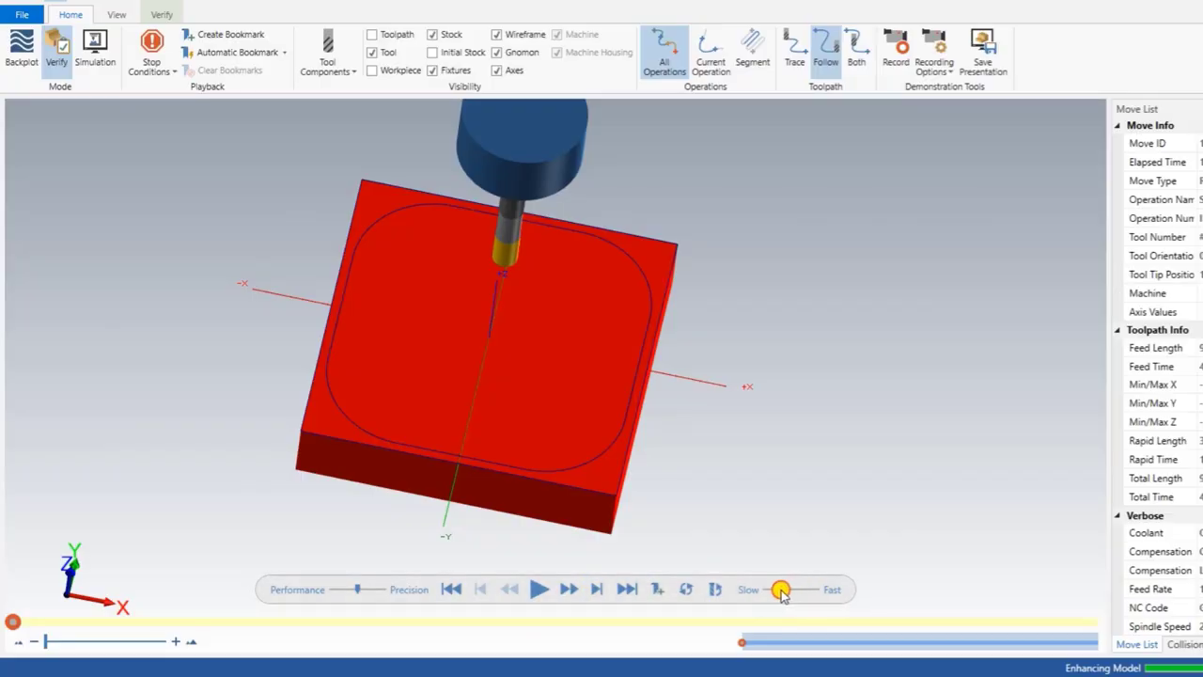
{"action": "left_click", "coordinate": [550, 592]}
{"action": "mouse_move", "coordinate": [583, 493]}
{"action": "middle_mouse_down"}
{"action": "mouse_move", "coordinate": [586, 451]}
{"action": "mouse_move", "coordinate": [572, 473]}
{"action": "middle_mouse_up"}
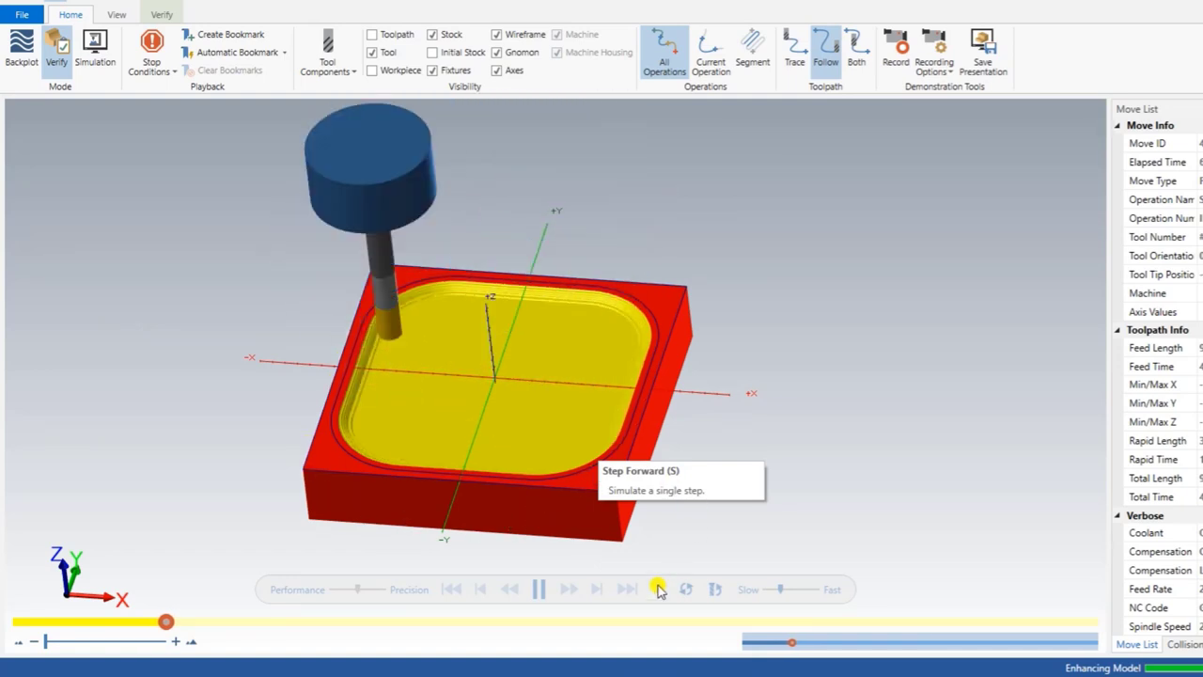
{"action": "left_click_drag", "start_coordinate": [785, 589], "coordinate": [817, 589]}
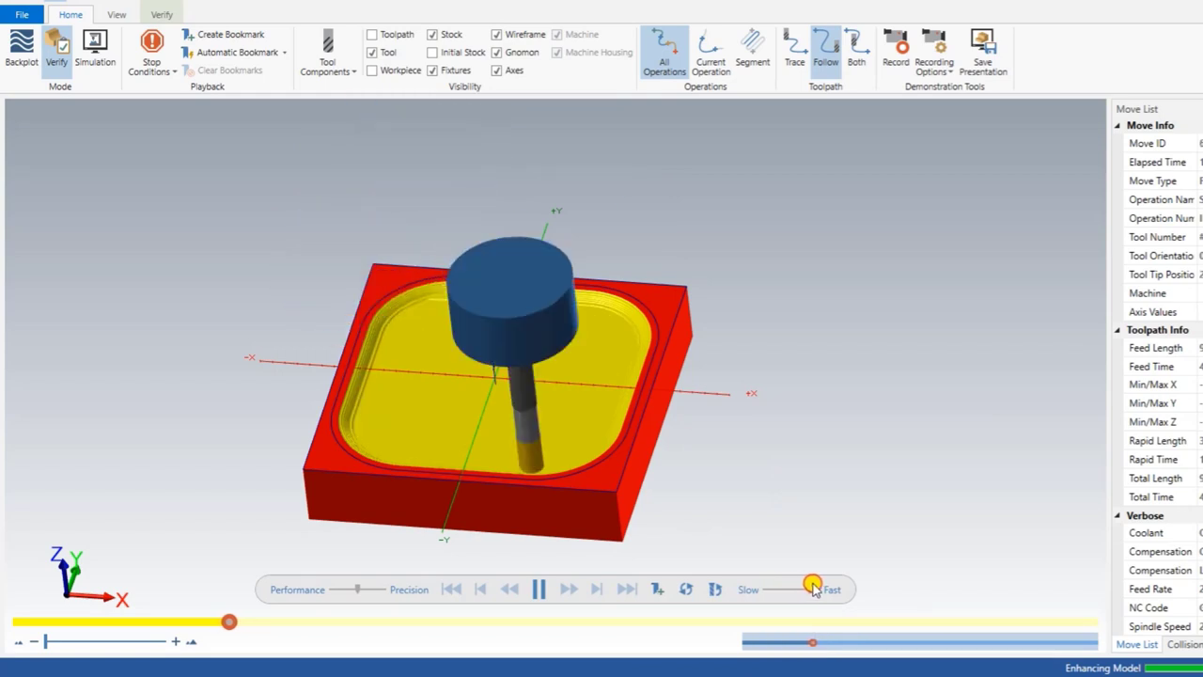